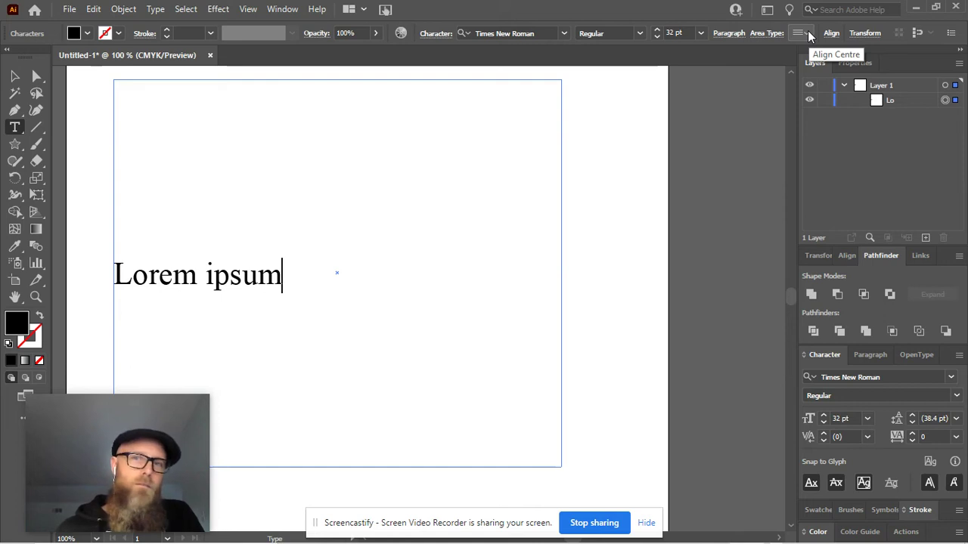
- Align the Lorem ipsum text vertically to the top of its text frame
click(808, 31)
click(812, 48)
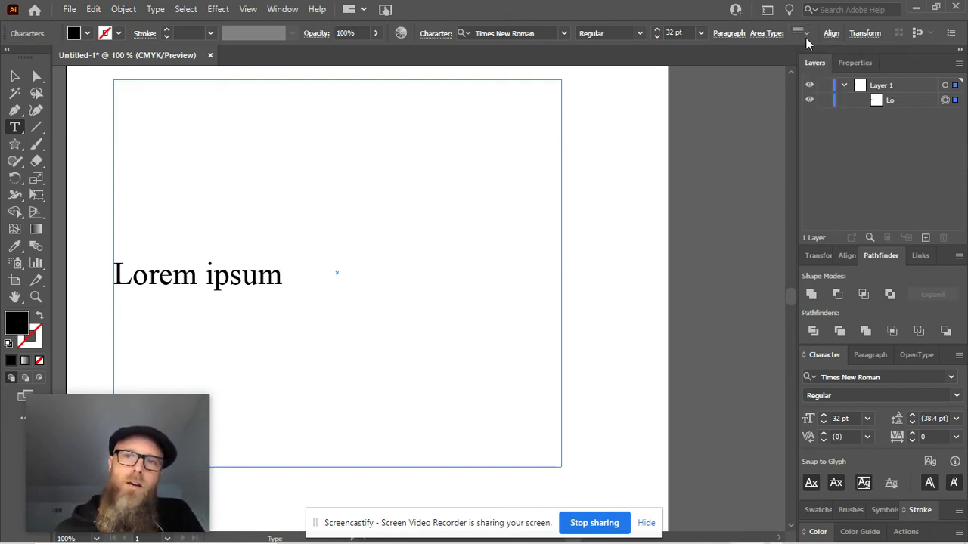
click(807, 35)
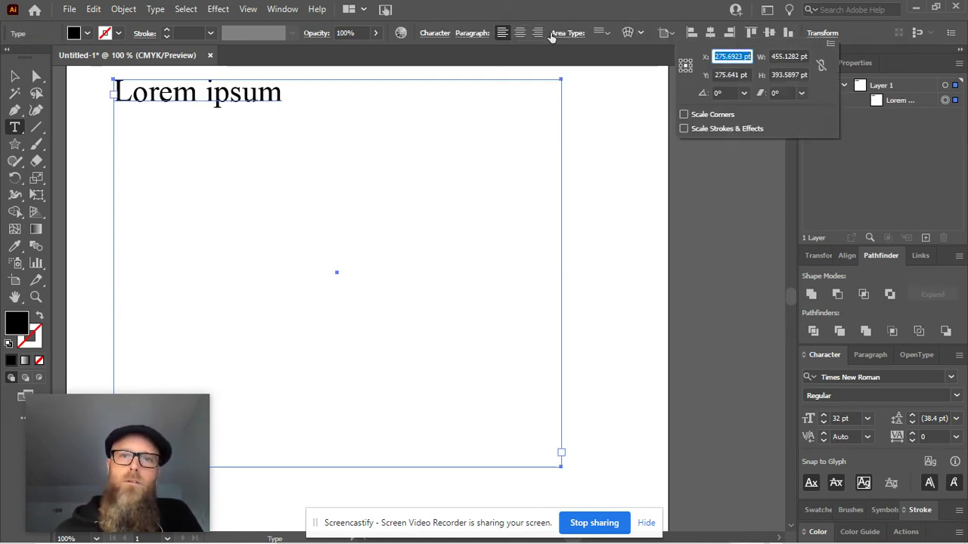
- Try the centre, bottom and justify vertical alignments on the text frame, ending back on top alignment
click(606, 34)
click(606, 34)
click(615, 64)
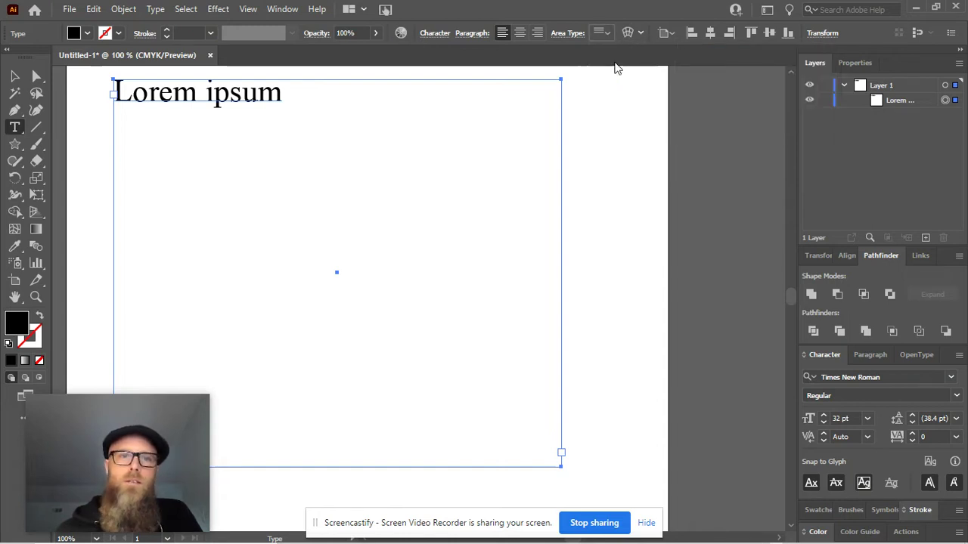
click(609, 33)
click(616, 79)
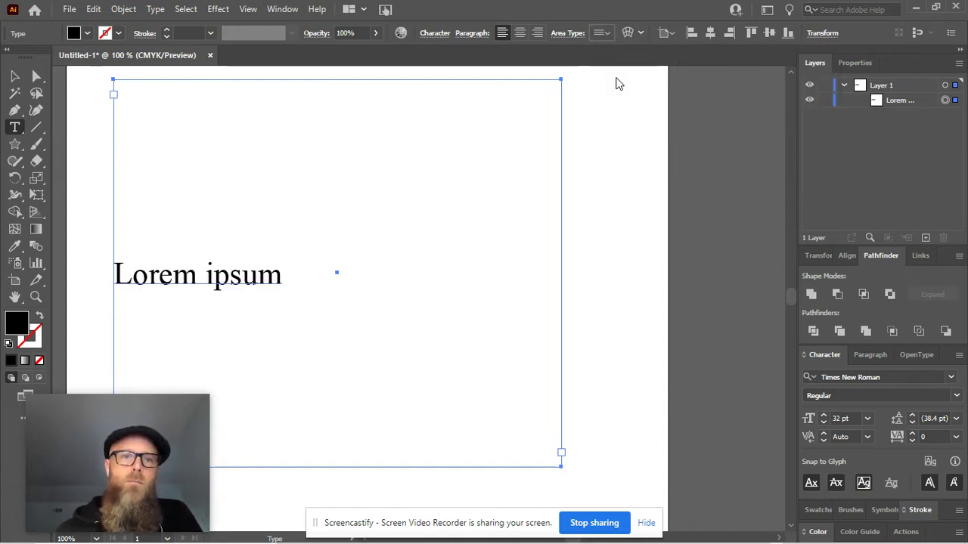
click(608, 34)
click(616, 95)
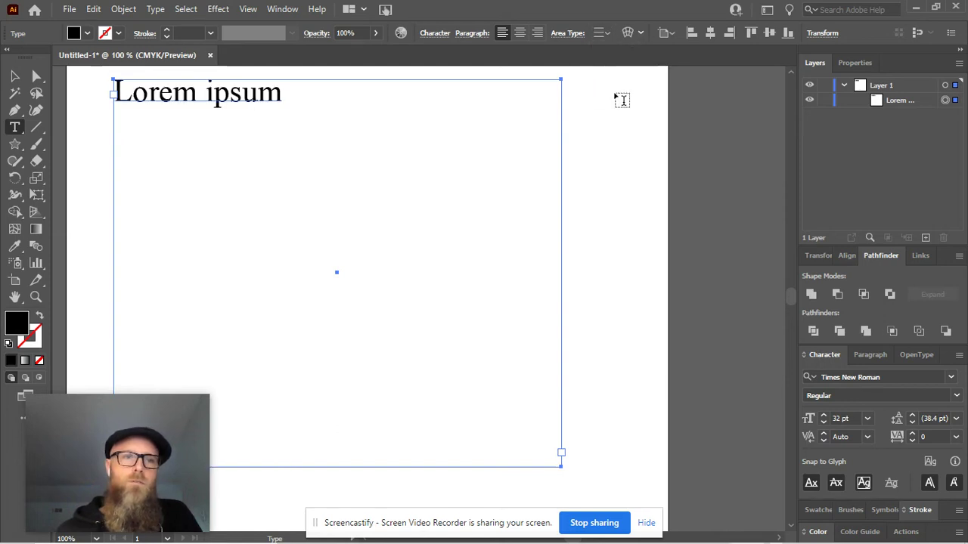
click(606, 34)
click(607, 49)
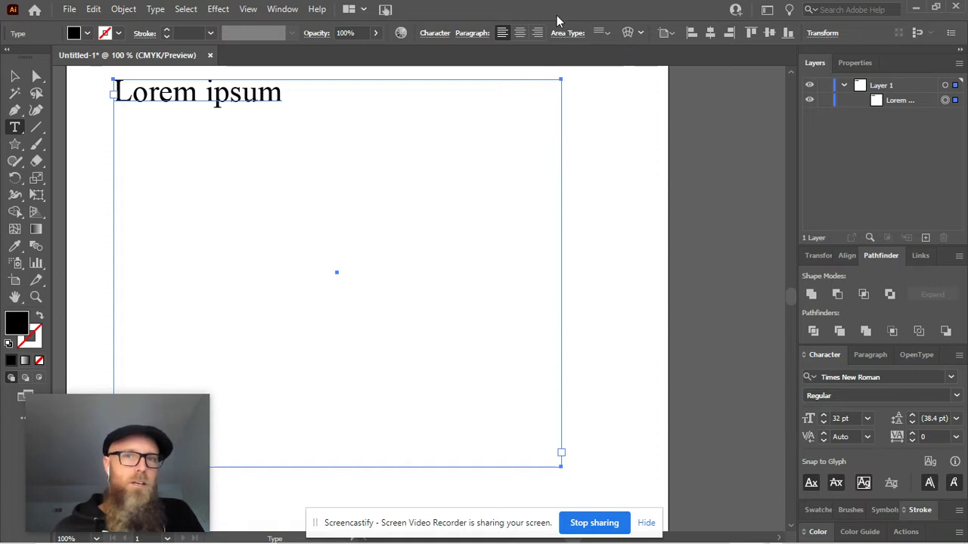
click(318, 121)
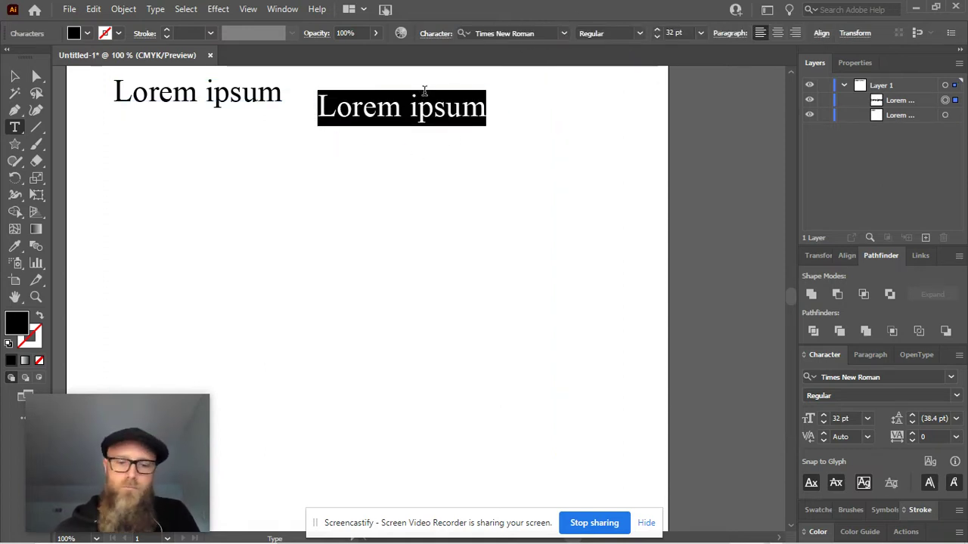
key(Escape)
key(ctrl+z)
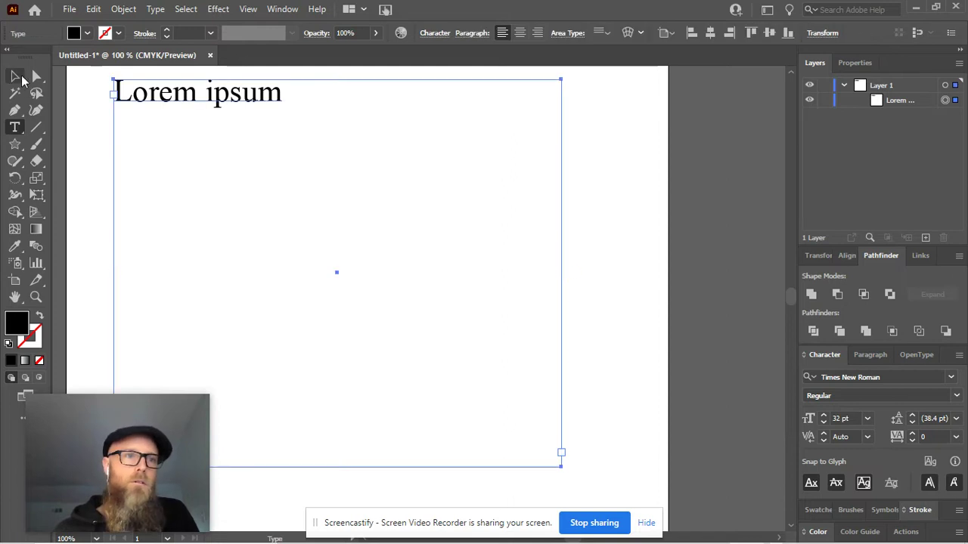
- Set the Lorem ipsum paragraph alignment to centre, right, and finally justify with the last line aligned left
drag(119, 91, 313, 115)
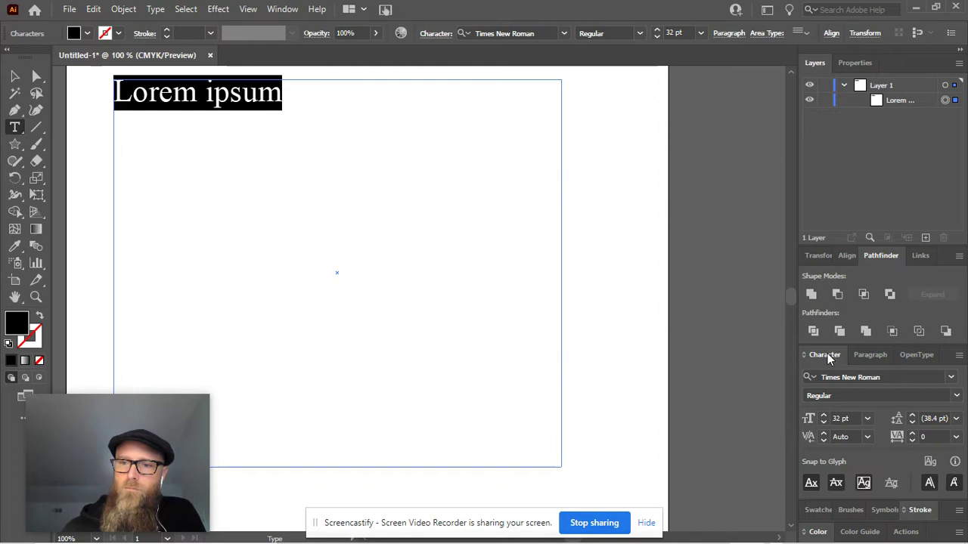
click(866, 355)
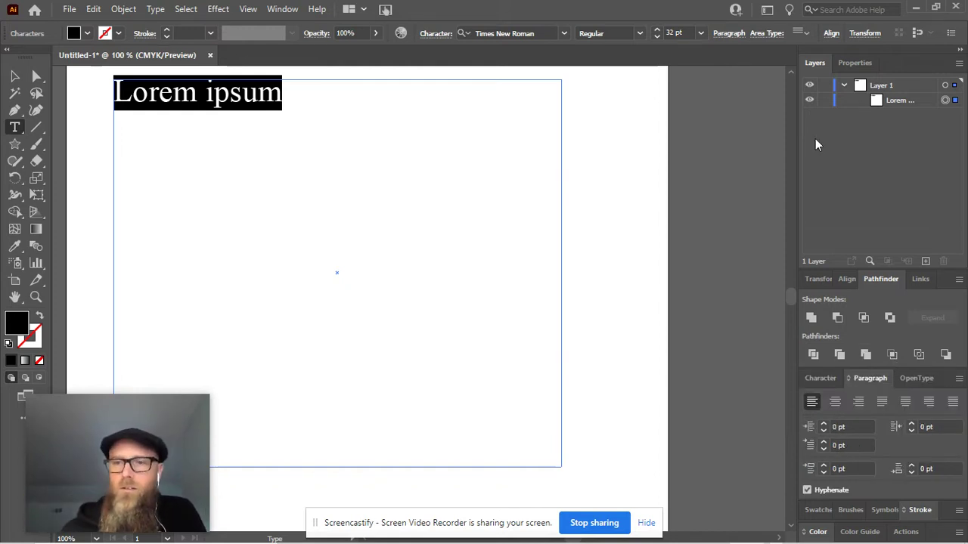
click(836, 407)
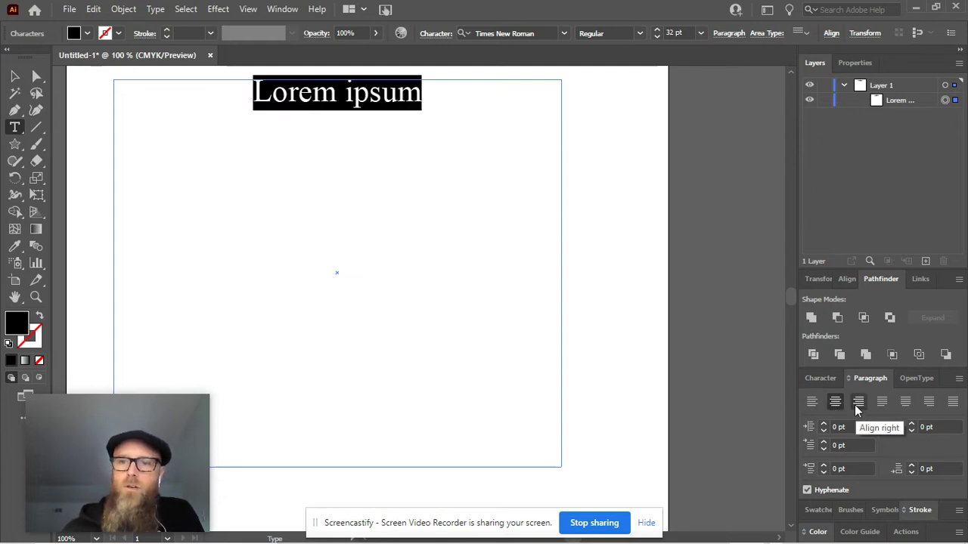
click(858, 403)
click(881, 404)
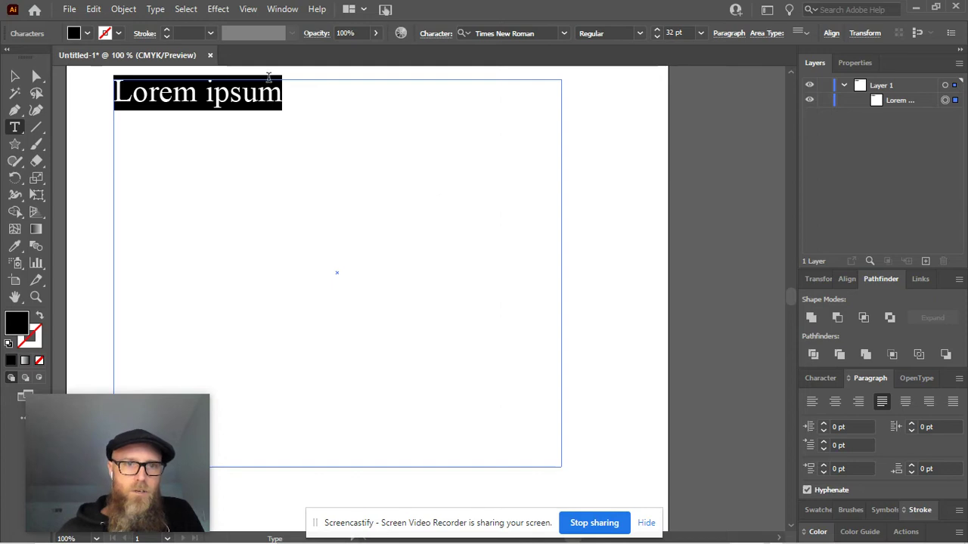
- Fill eight lines of the text frame with repeated copies of the Lorem ipsum text
click(288, 97)
key(Escape)
key(ctrl+a)
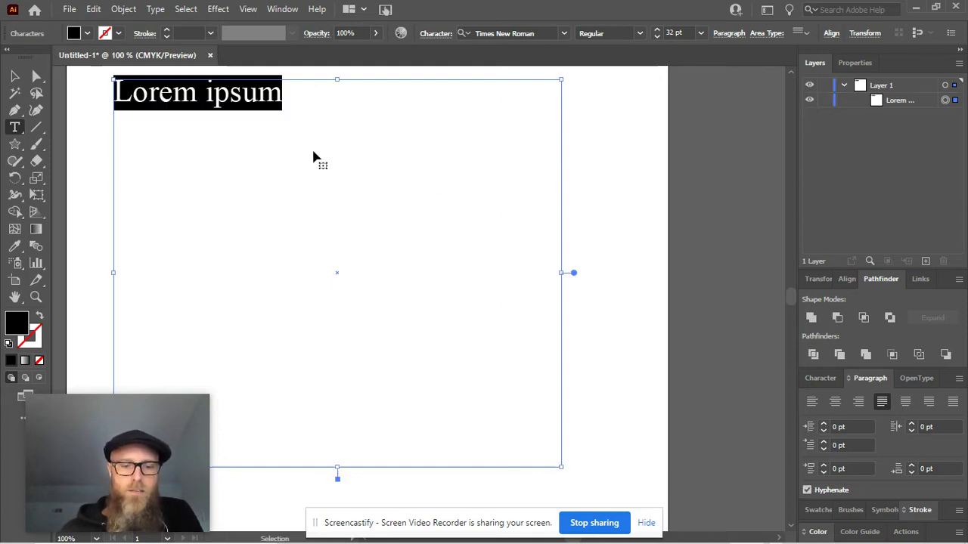
click(313, 151)
key(ctrl+v)
key(ctrl+v)
key(ctrl+v)
key(ctrl+v)
key(ctrl+v)
key(ctrl+v)
key(ctrl+v)
key(ctrl+v)
key(ctrl+v)
key(ctrl+v)
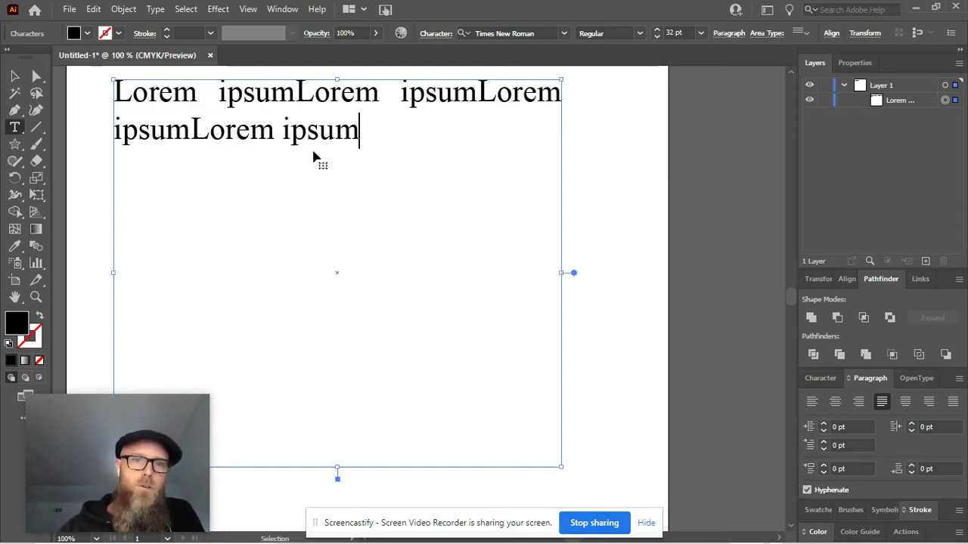
key(ctrl+v)
key(ctrl+v)
key(ctrl+v)
key(ctrl+v)
key(ctrl+v)
key(ctrl+v)
key(ctrl+v)
key(ctrl+v)
key(ctrl+v)
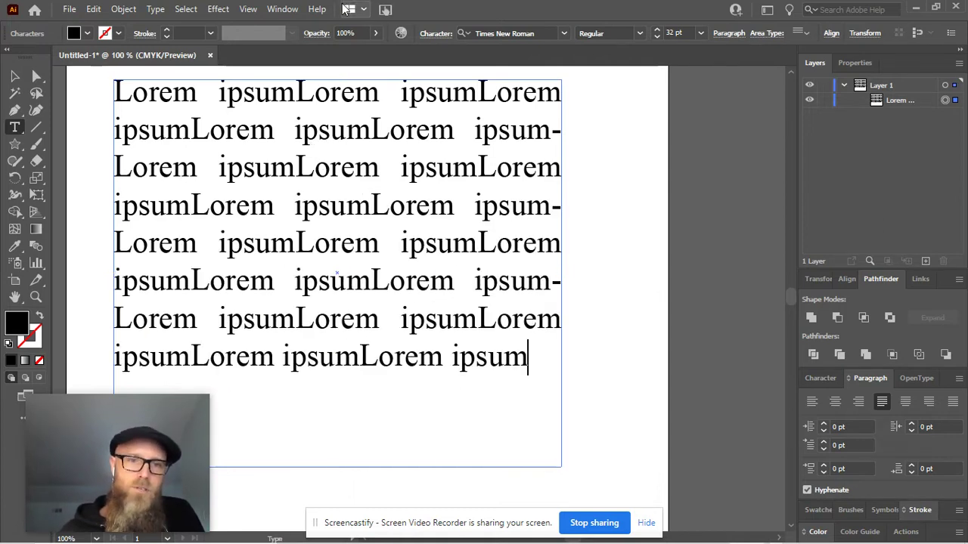
- Cycle the whole paragraph through left, centre and right alignment, ending on justify with the last line aligned left
click(813, 403)
click(835, 402)
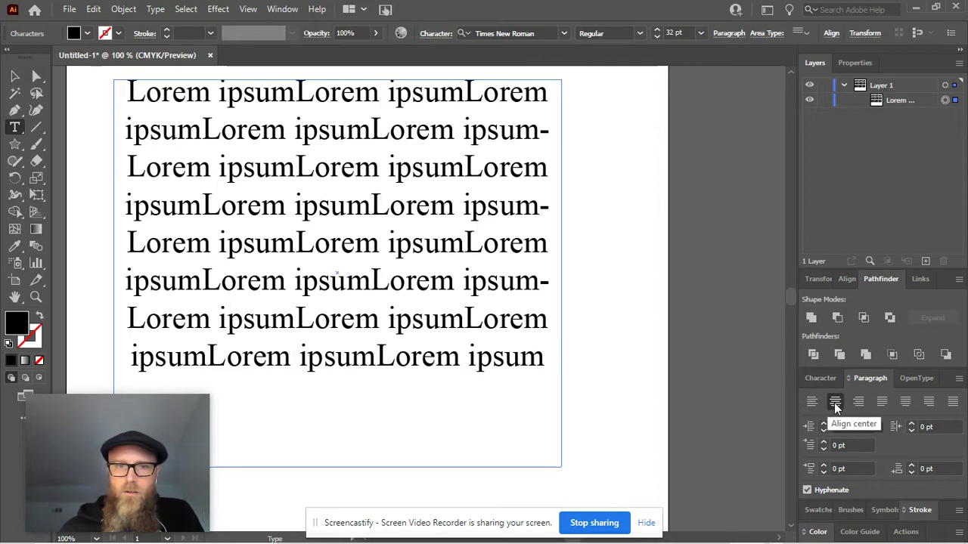
key(ctrl+a)
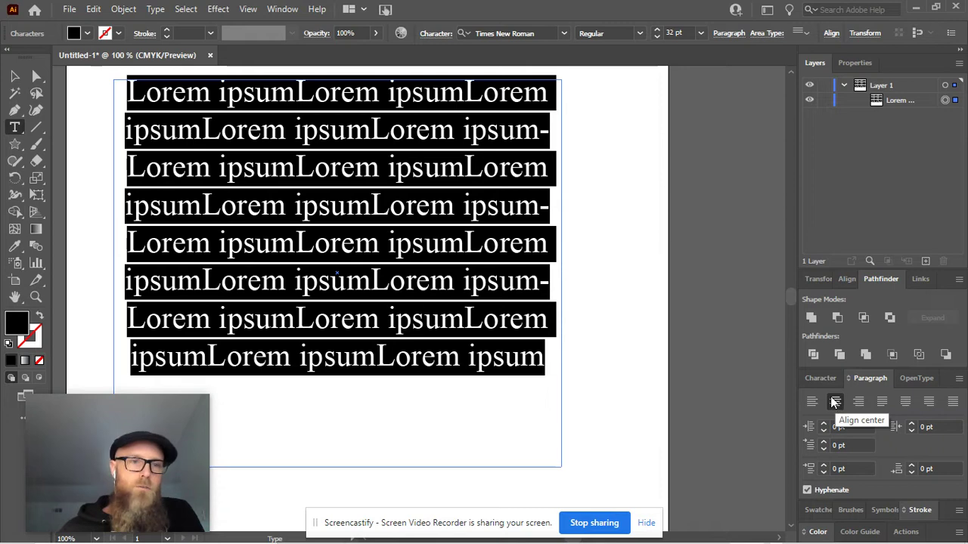
click(858, 402)
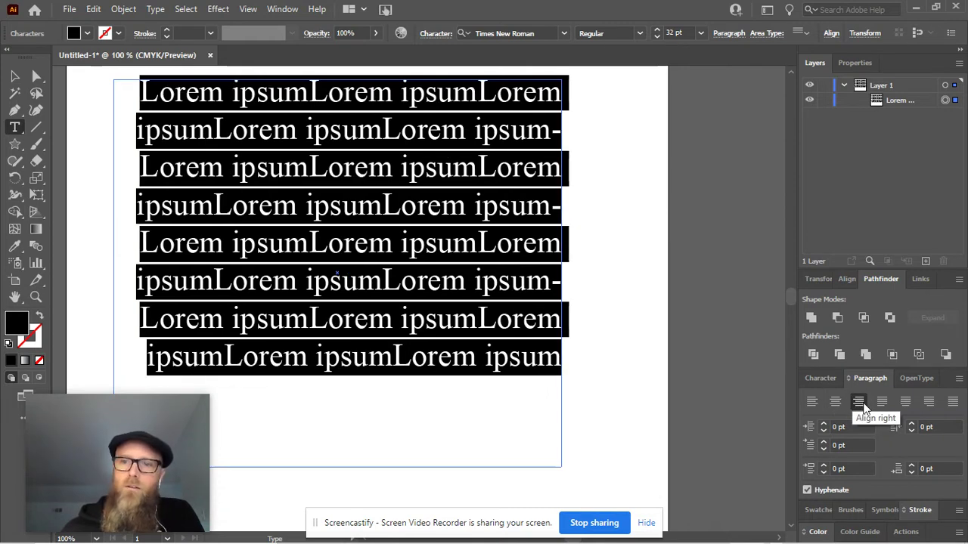
click(883, 405)
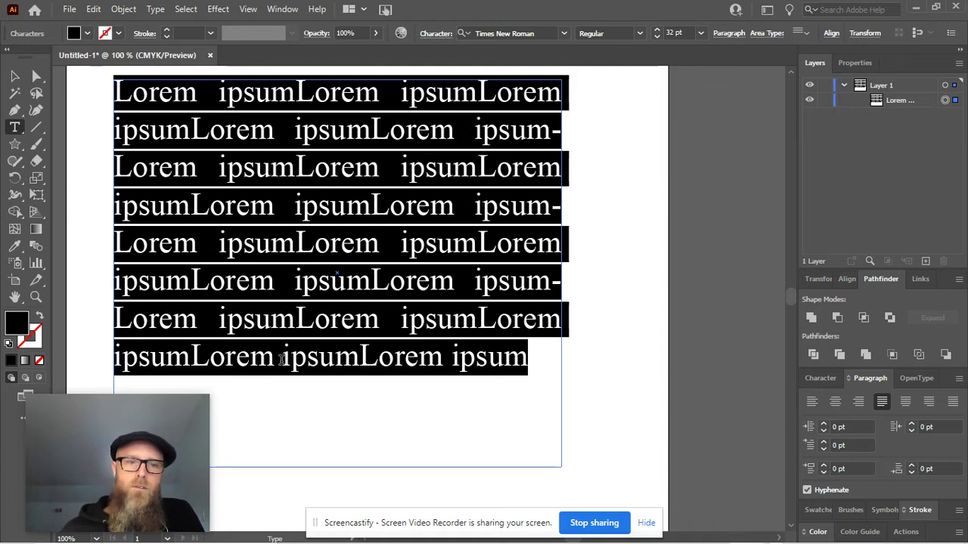
- Delete characters from the end of the paragraph until its last line reads "ipsumLorem ipsu"
click(519, 383)
key(BackSpace)
key(BackSpace)
key(BackSpace)
key(BackSpace)
key(BackSpace)
key(BackSpace)
key(BackSpace)
key(BackSpace)
key(BackSpace)
key(BackSpace)
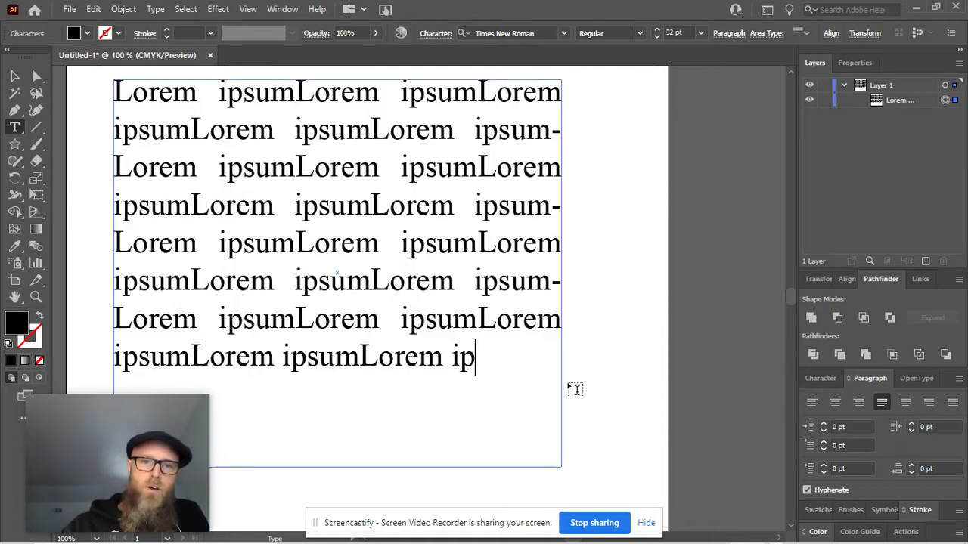
key(BackSpace)
key(BackSpace)
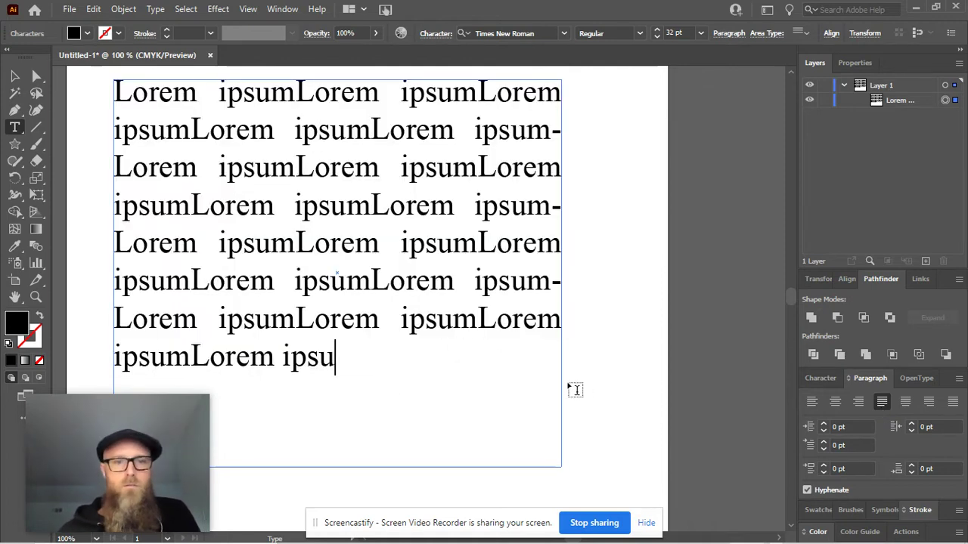
- Justify all the text with the last line centred, with it aligned right, and finally with all lines fully justified
key(ctrl+a)
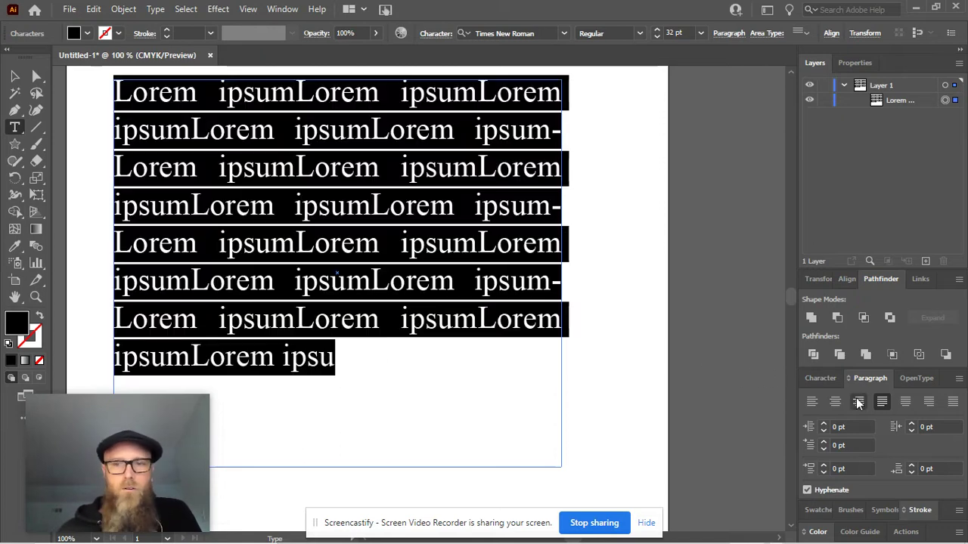
click(905, 402)
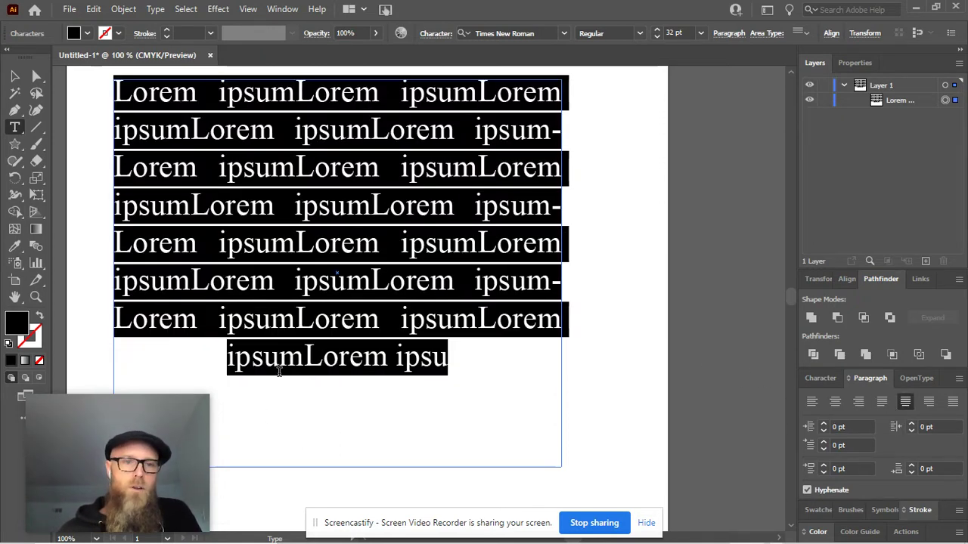
click(929, 402)
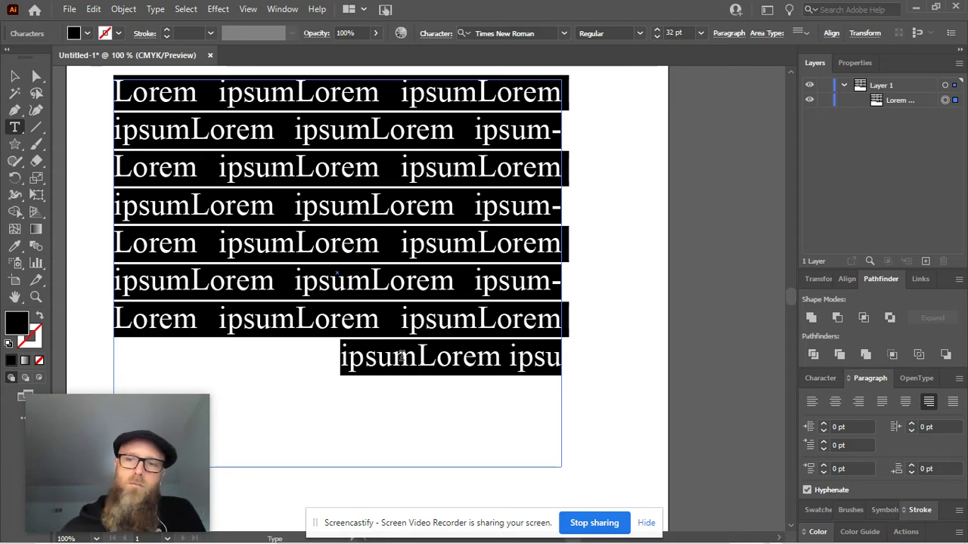
click(953, 402)
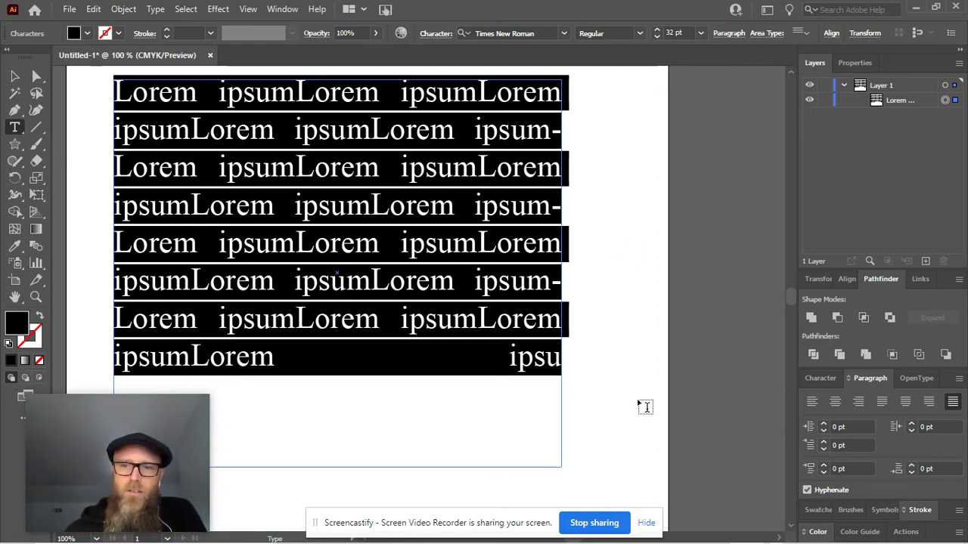
- Bring up the character formatting settings and look at the available font styles
click(819, 377)
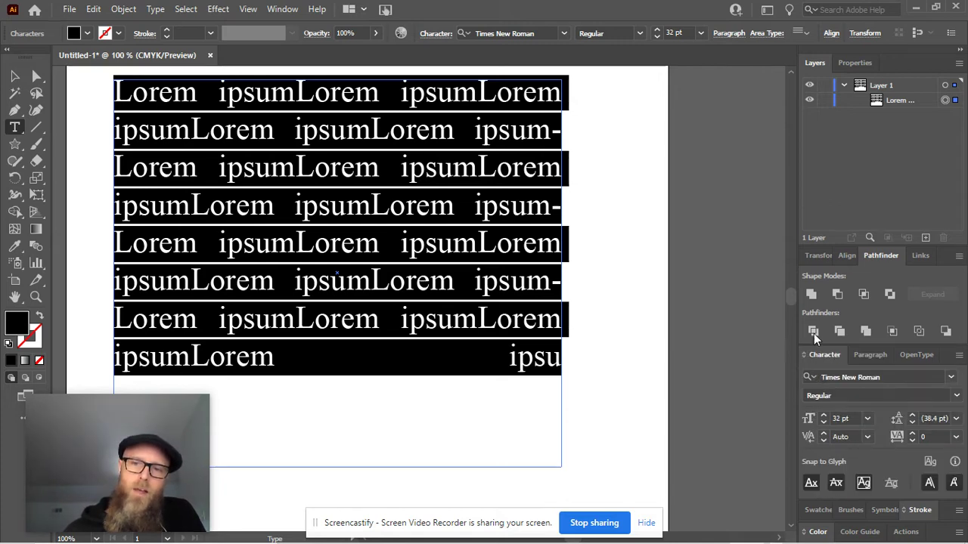
click(282, 9)
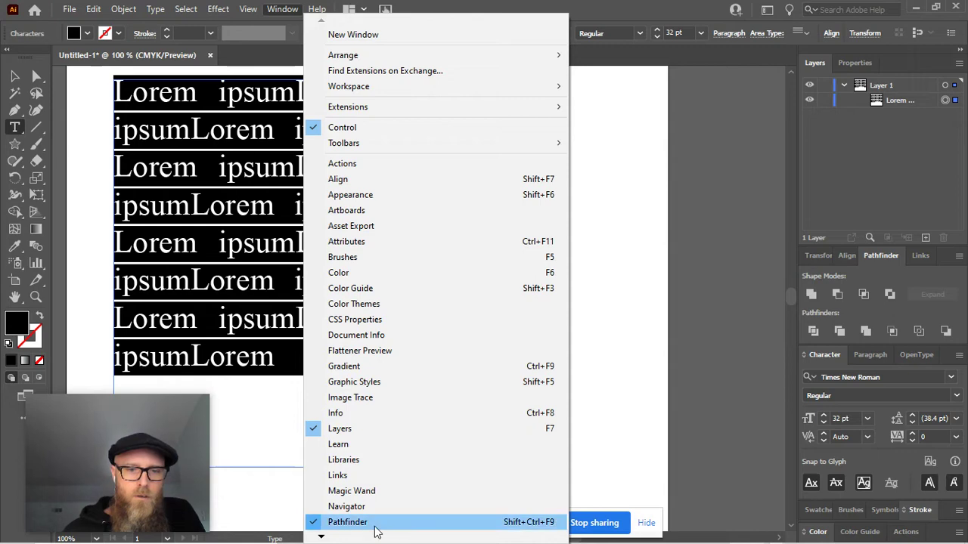
mouse_move(321, 537)
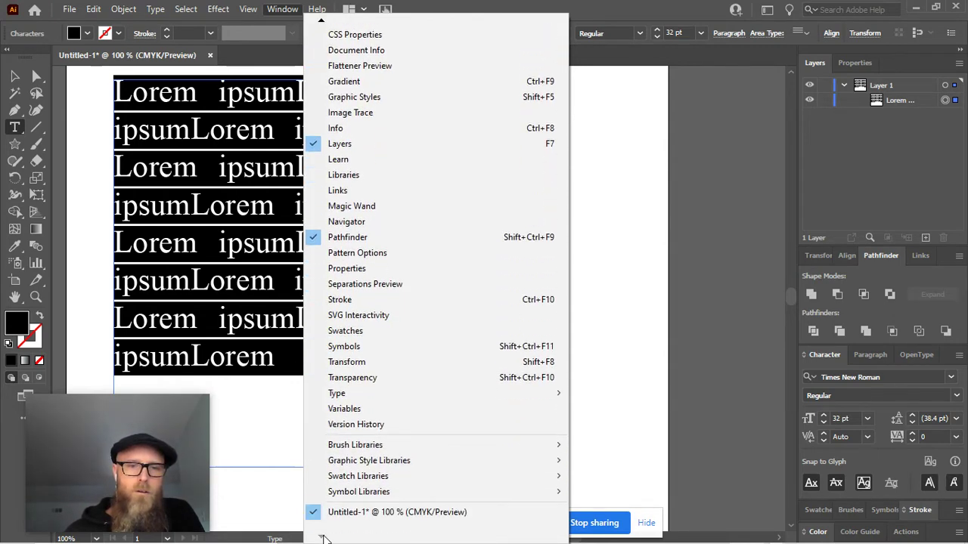
mouse_move(338, 396)
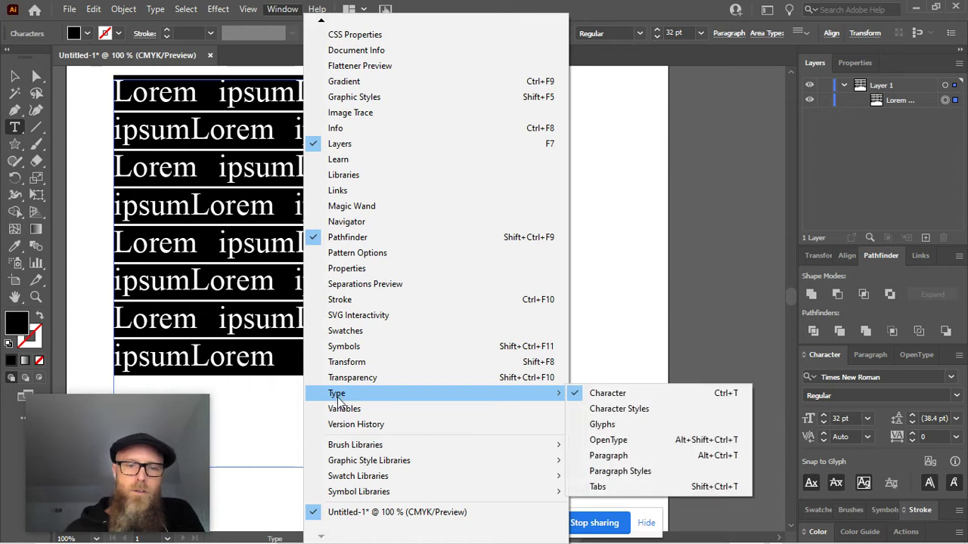
click(633, 393)
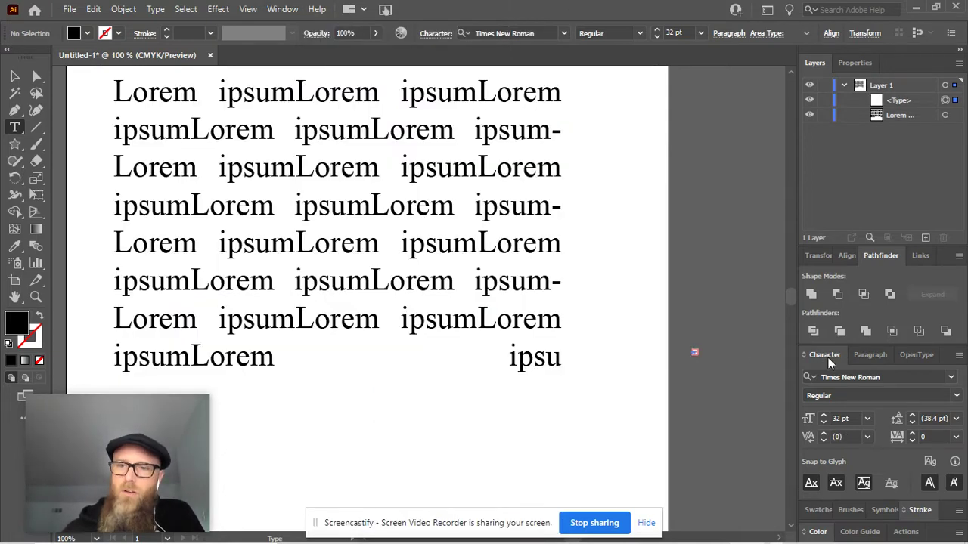
click(956, 399)
click(958, 400)
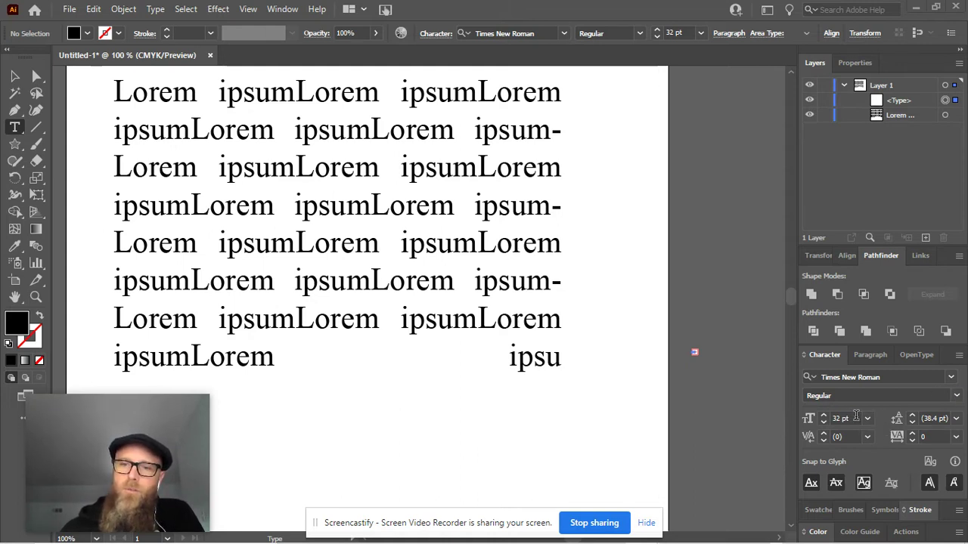
- Increase the leading of the paragraph's second text line to 46 pt
scroll(365, 283, up, 4)
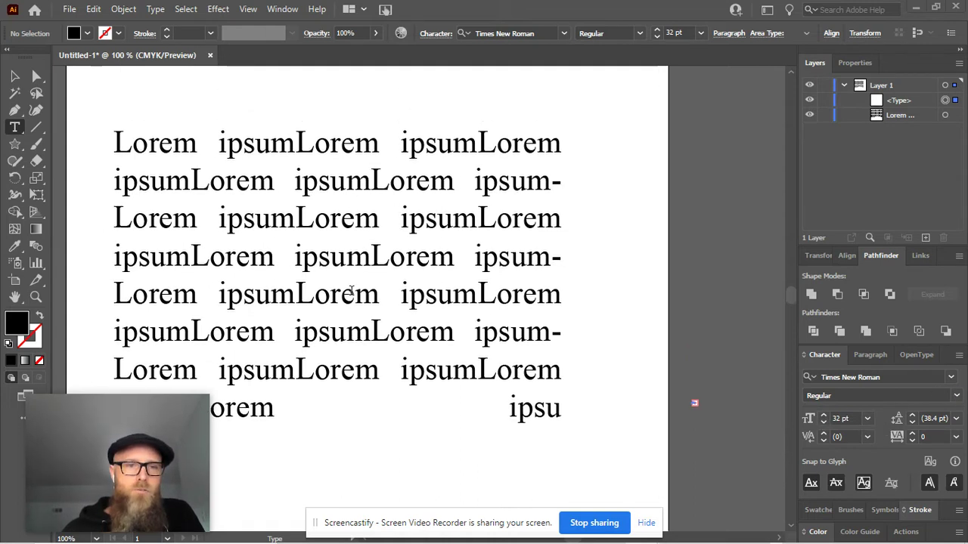
drag(117, 208, 580, 220)
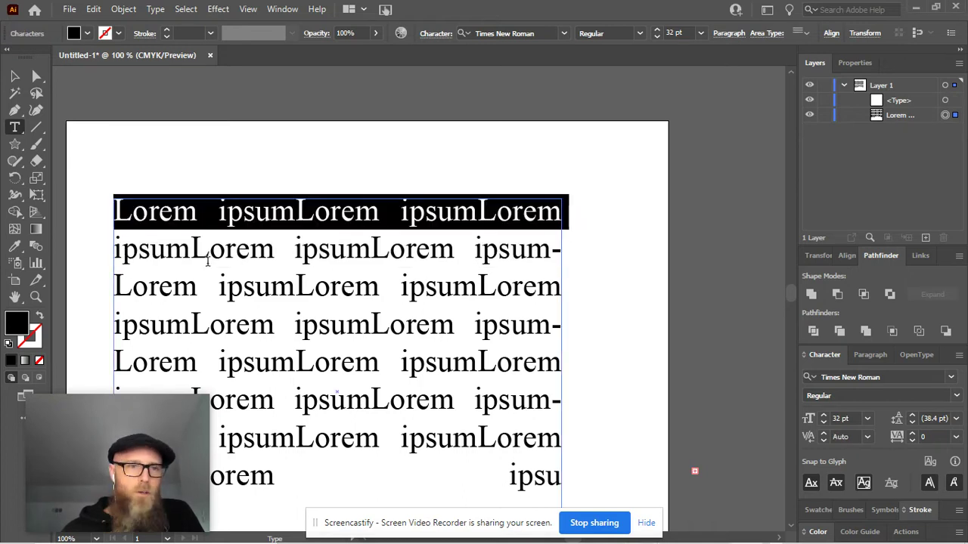
drag(114, 249, 590, 262)
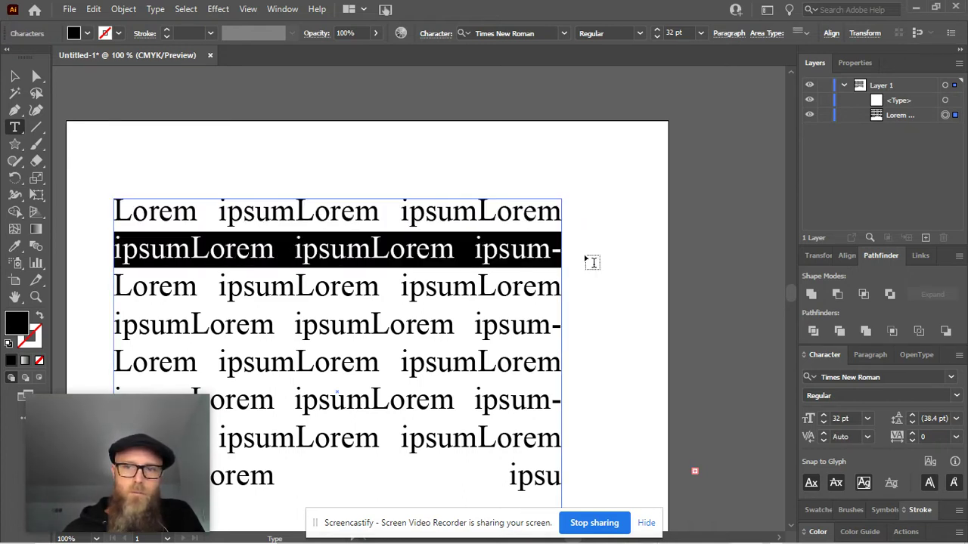
click(913, 415)
click(913, 416)
click(913, 415)
click(913, 415)
click(913, 415)
click(913, 415)
click(913, 415)
click(913, 415)
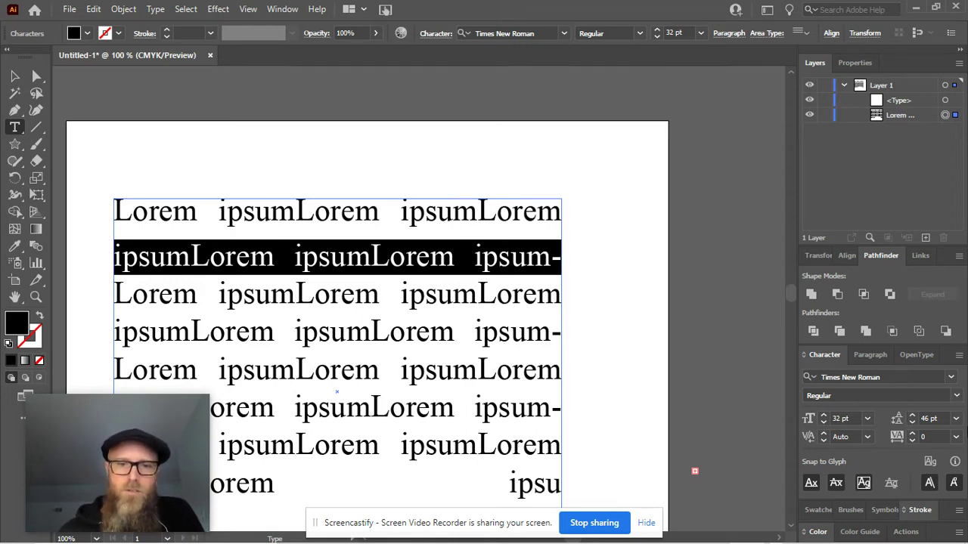
- Increase the leading of the paragraph's second text line to 51 pt
click(913, 415)
click(913, 415)
click(914, 414)
click(914, 414)
click(913, 414)
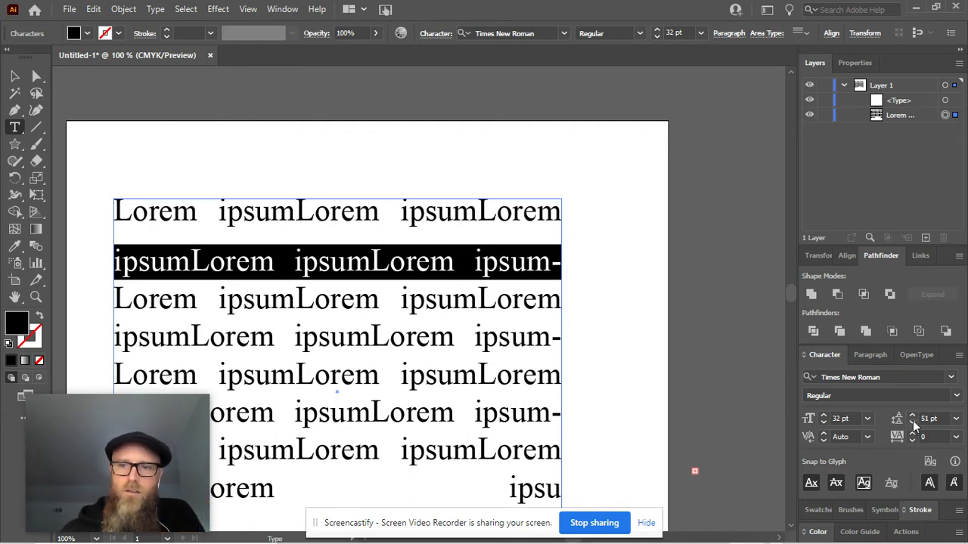
- Reduce the leading of the paragraph's second text line to 33 pt
click(912, 422)
click(912, 422)
click(911, 422)
click(911, 421)
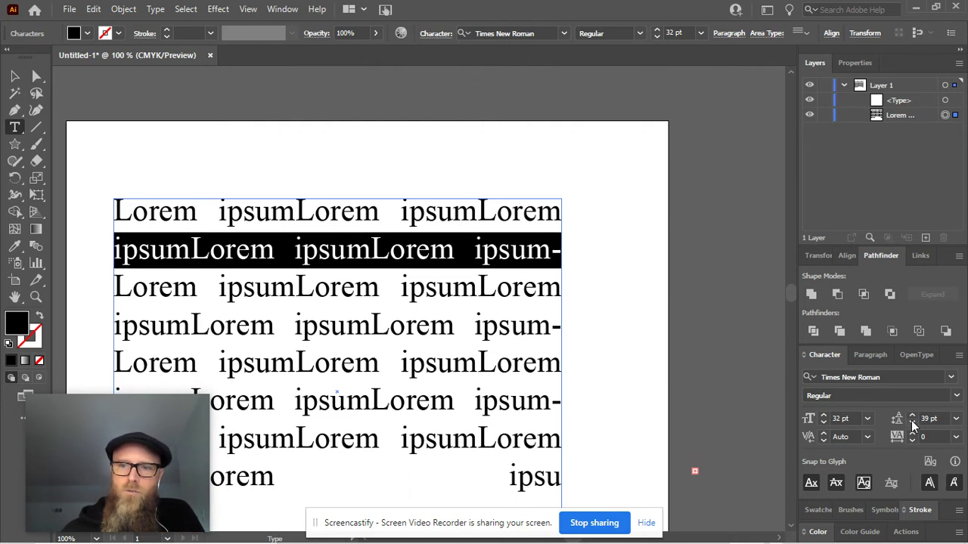
click(911, 421)
click(911, 421)
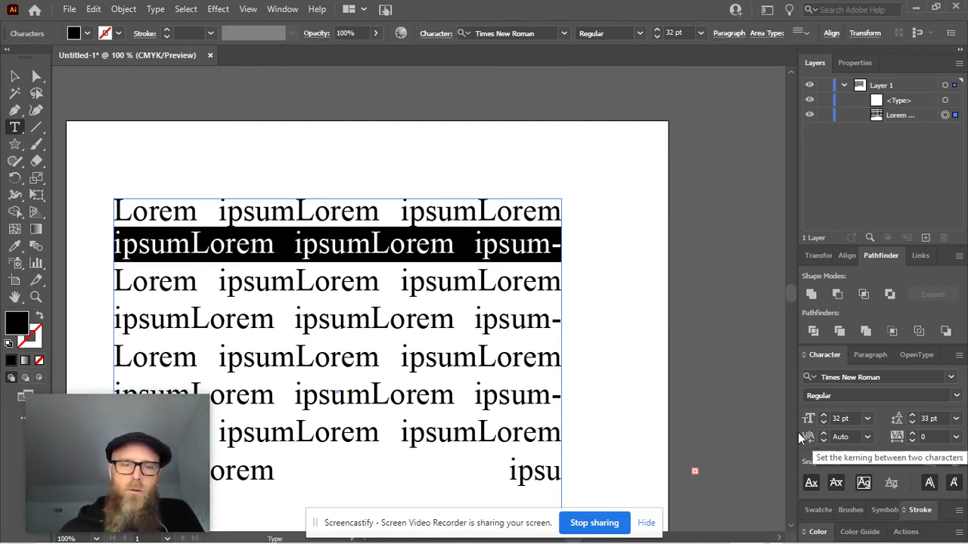
- Try to change the kerning across the whole word "ipsumLorem" in the middle of the third line
click(221, 281)
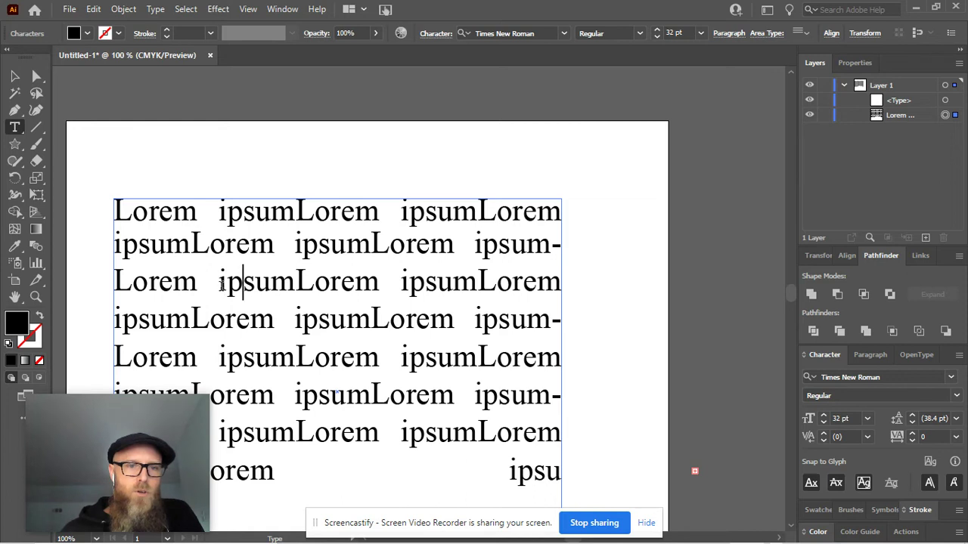
drag(219, 281, 380, 281)
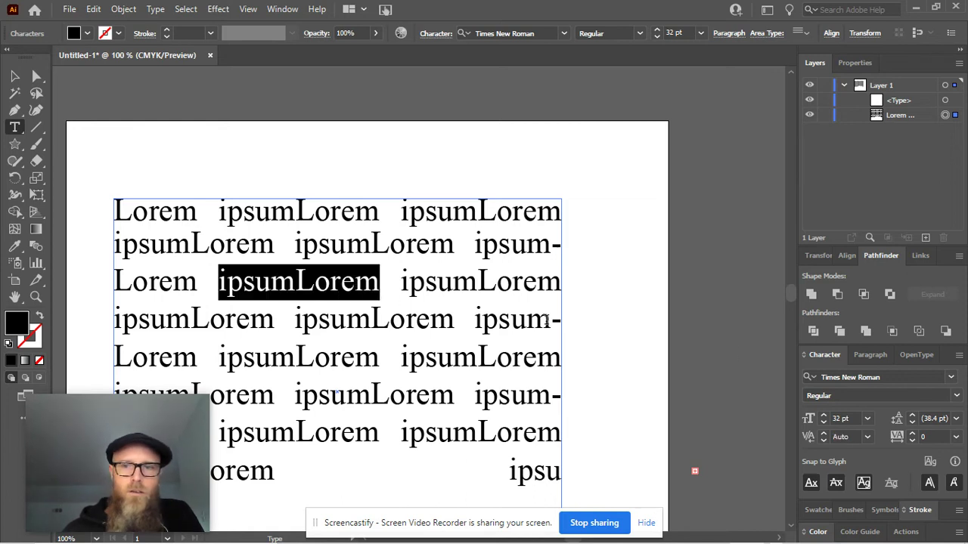
click(823, 437)
click(621, 298)
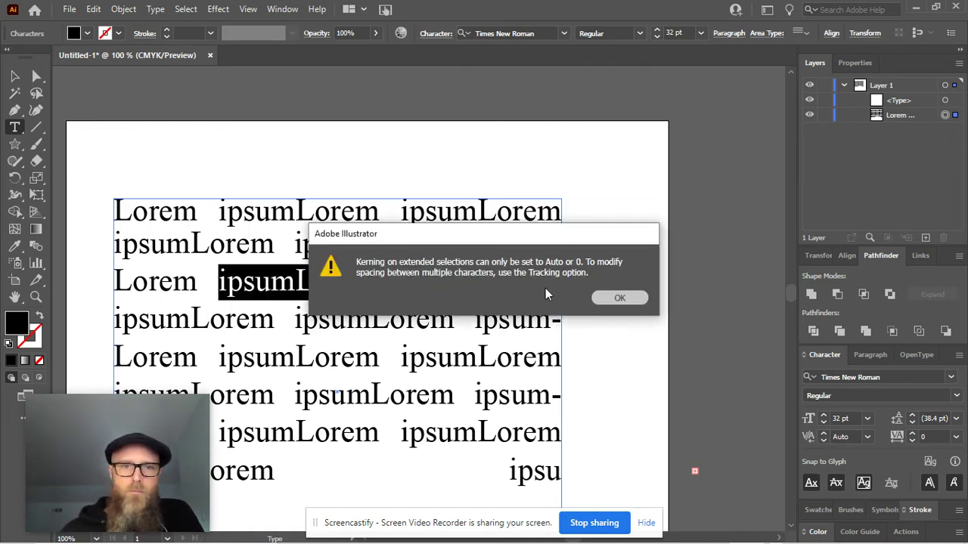
- Increase the kerning between the "i" and "p" of the middle "ipsumLorem" in the third line to 159
click(227, 282)
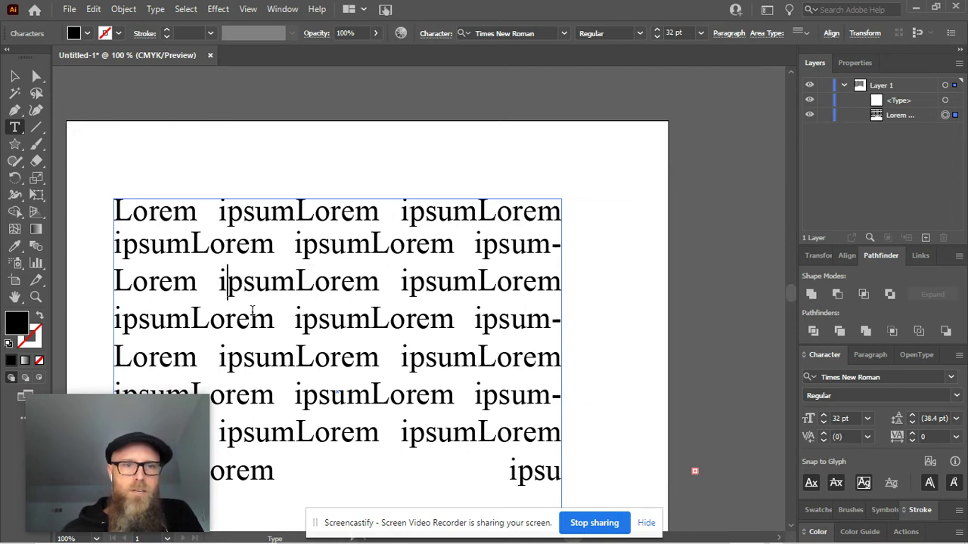
click(823, 433)
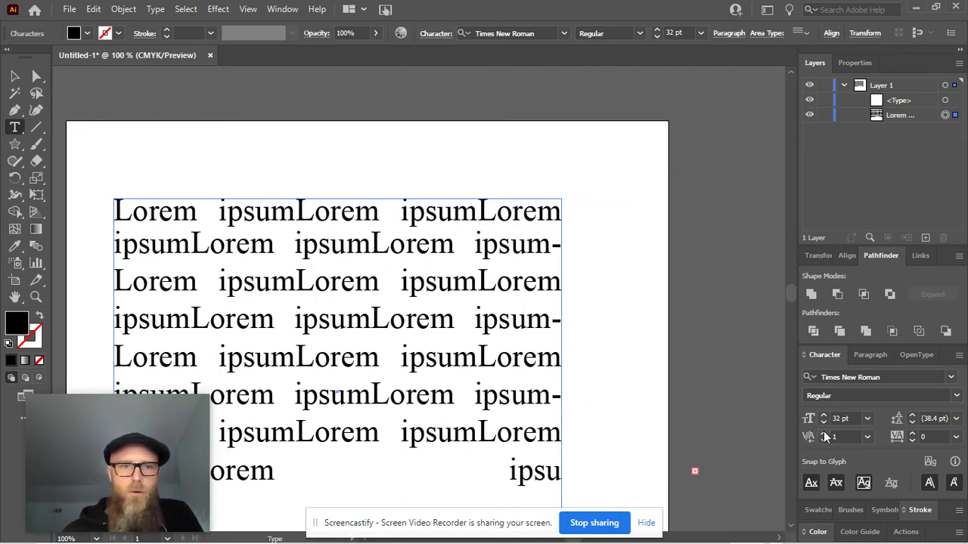
click(824, 432)
click(824, 433)
click(823, 433)
click(822, 433)
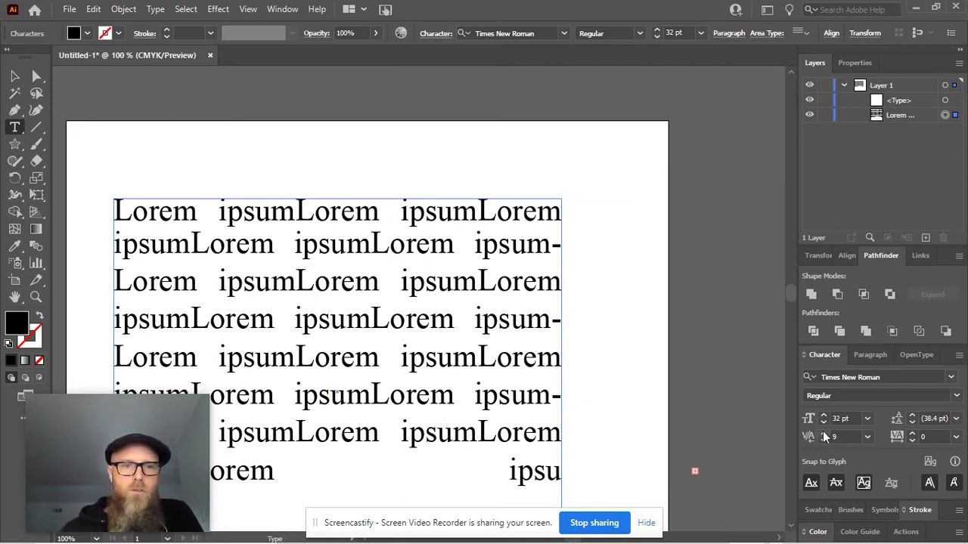
click(822, 433)
click(822, 432)
click(822, 432)
click(823, 433)
click(823, 433)
click(823, 433)
click(822, 432)
click(823, 432)
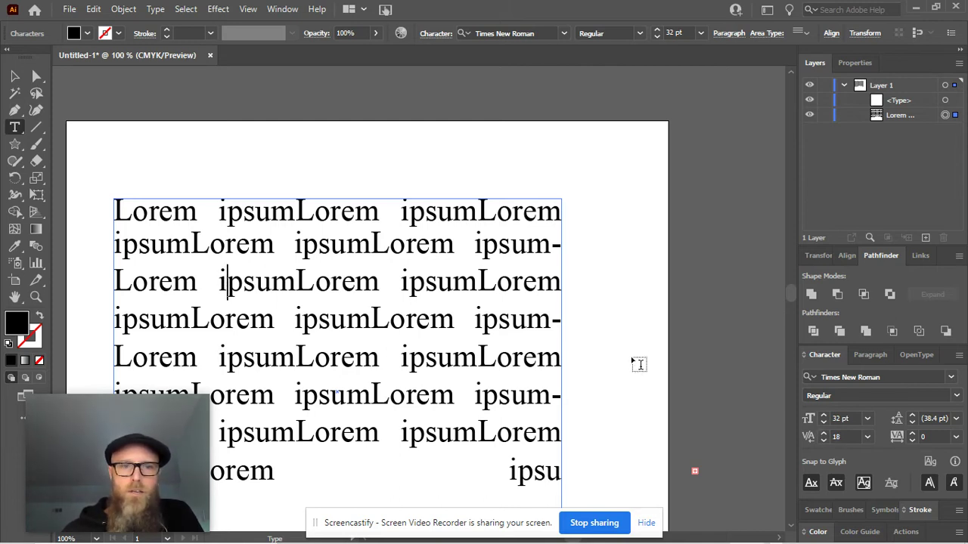
click(841, 436)
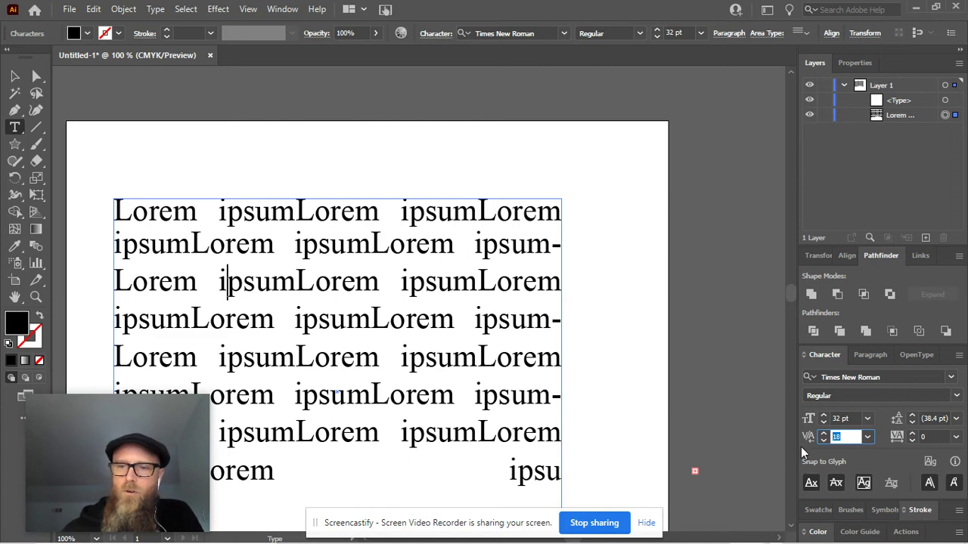
click(824, 433)
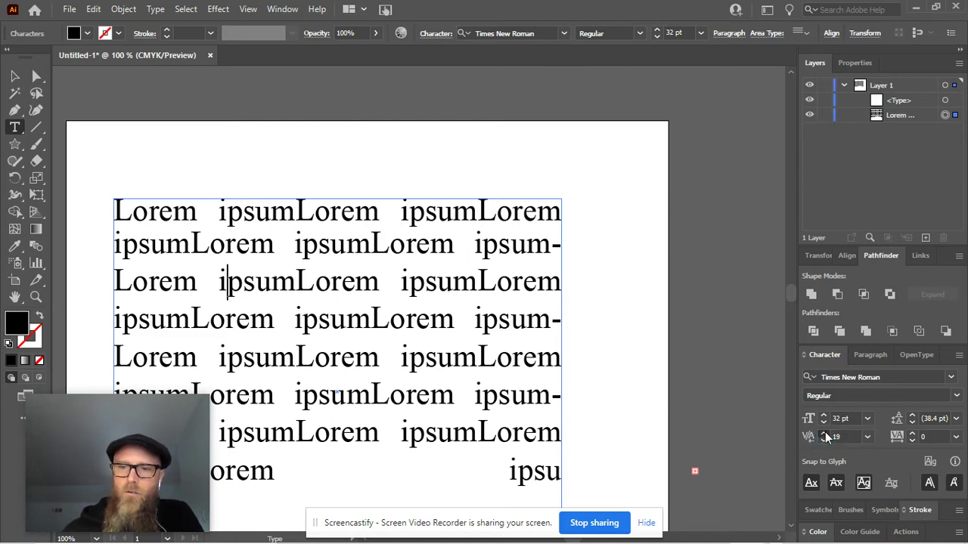
click(825, 433)
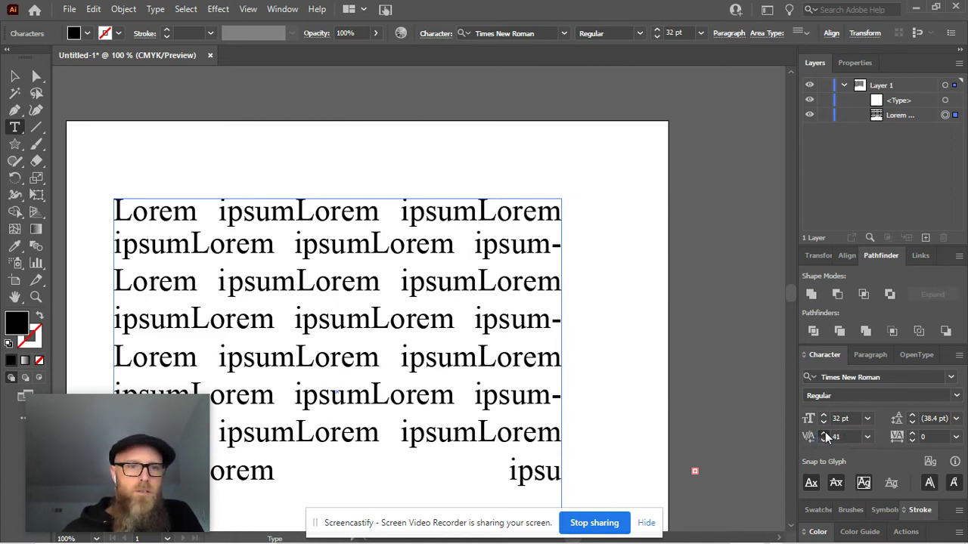
click(824, 433)
click(824, 433)
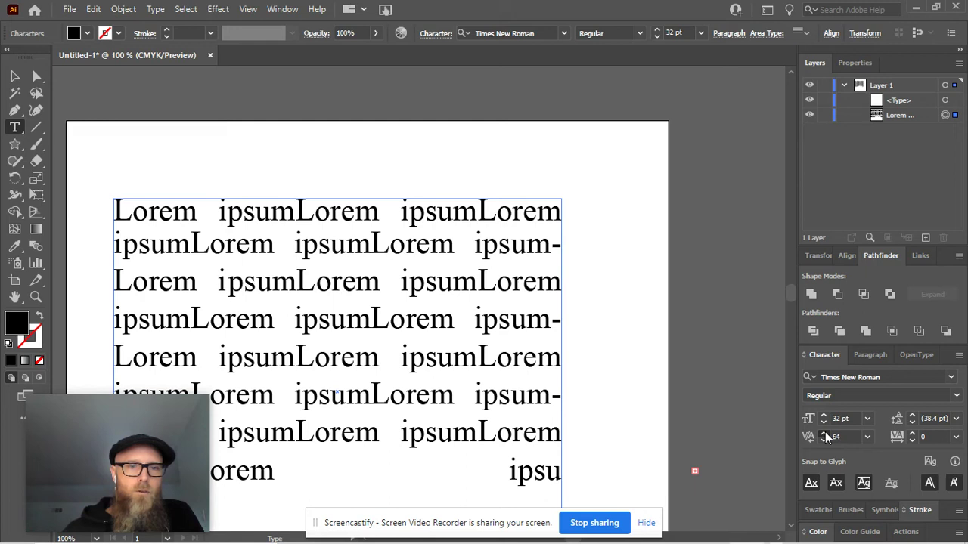
click(824, 433)
click(824, 434)
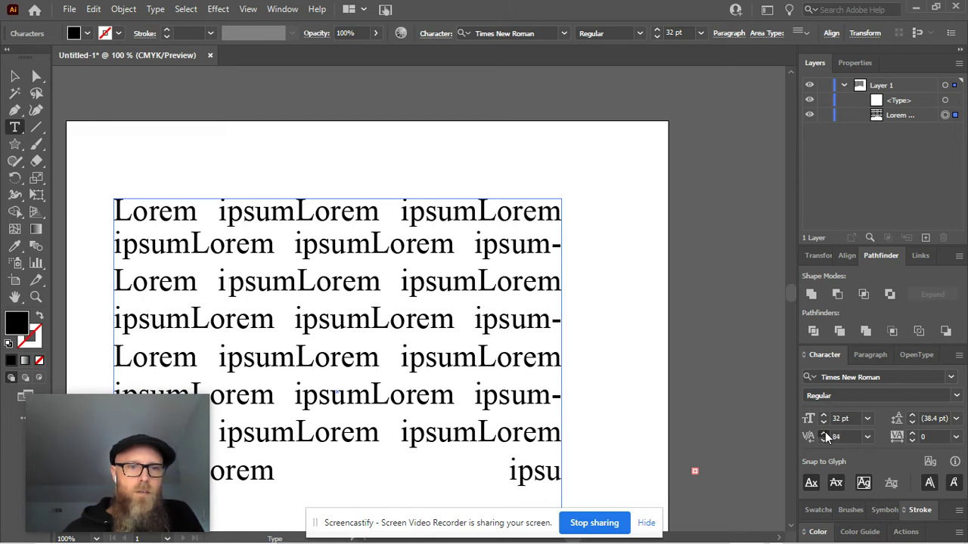
click(824, 433)
click(824, 433)
click(824, 434)
click(824, 434)
click(825, 434)
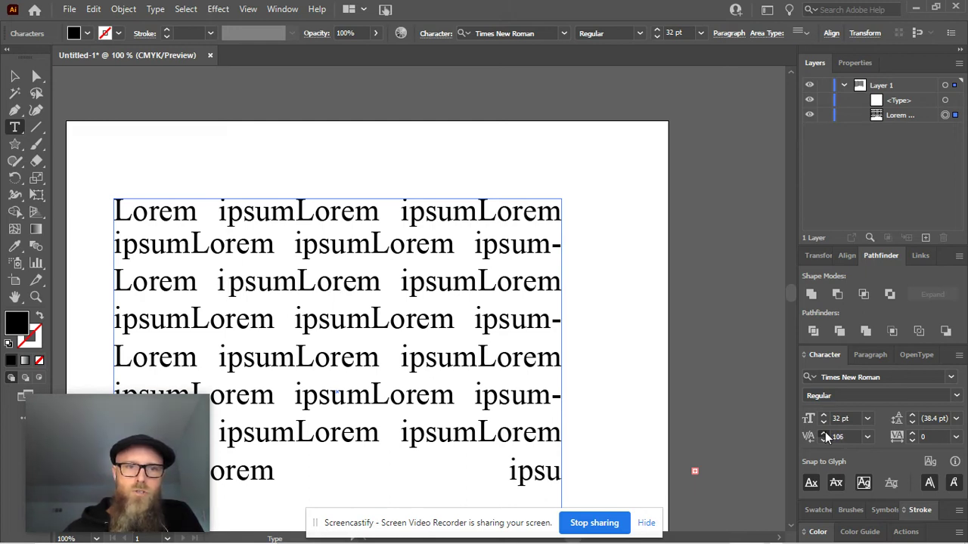
click(824, 433)
click(825, 433)
click(824, 434)
click(824, 433)
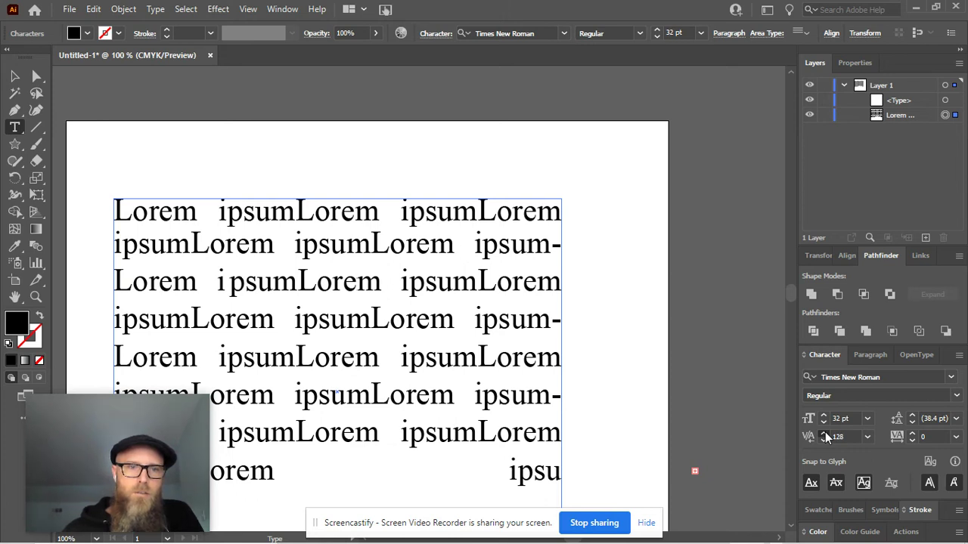
click(825, 433)
click(824, 433)
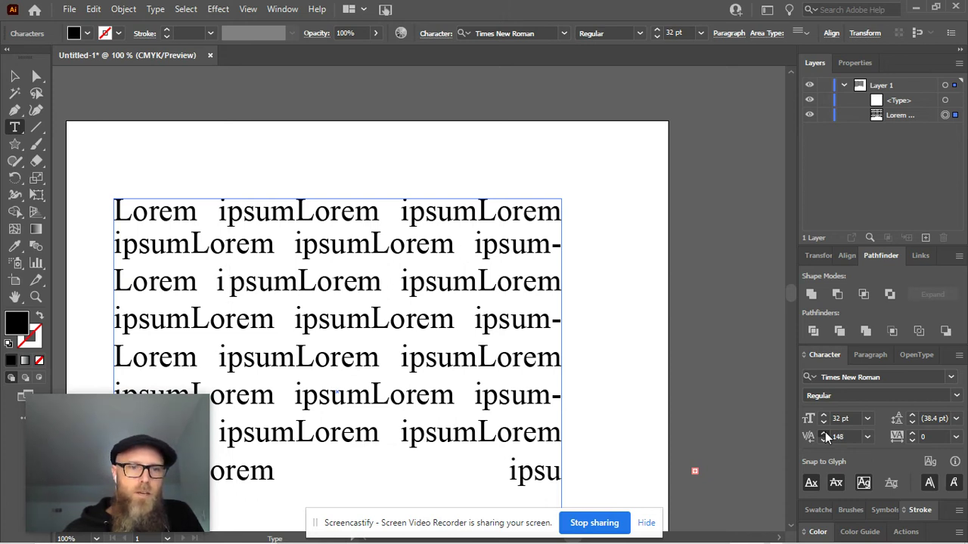
click(824, 433)
click(824, 433)
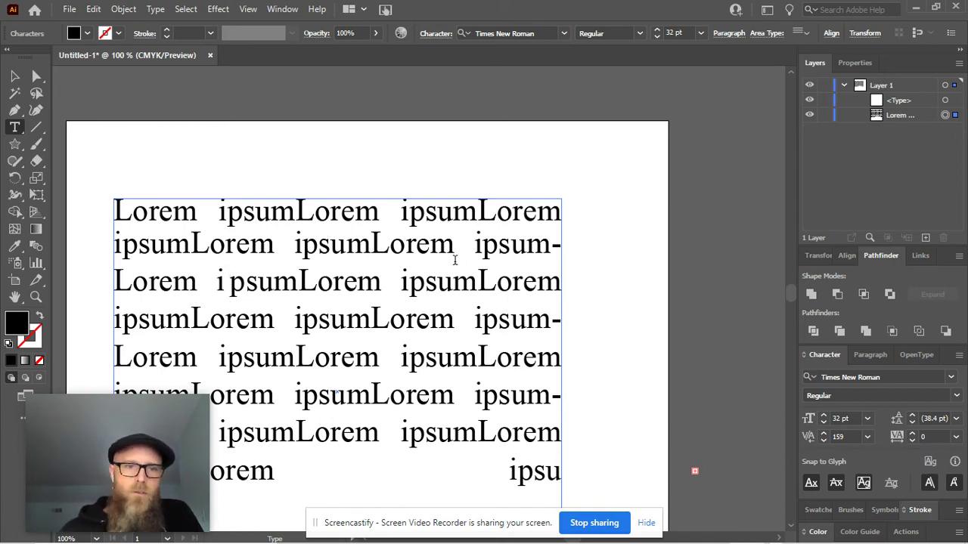
- Increase the tracking of the first word "ipsumLorem" in the fourth line to 24
drag(117, 321, 274, 321)
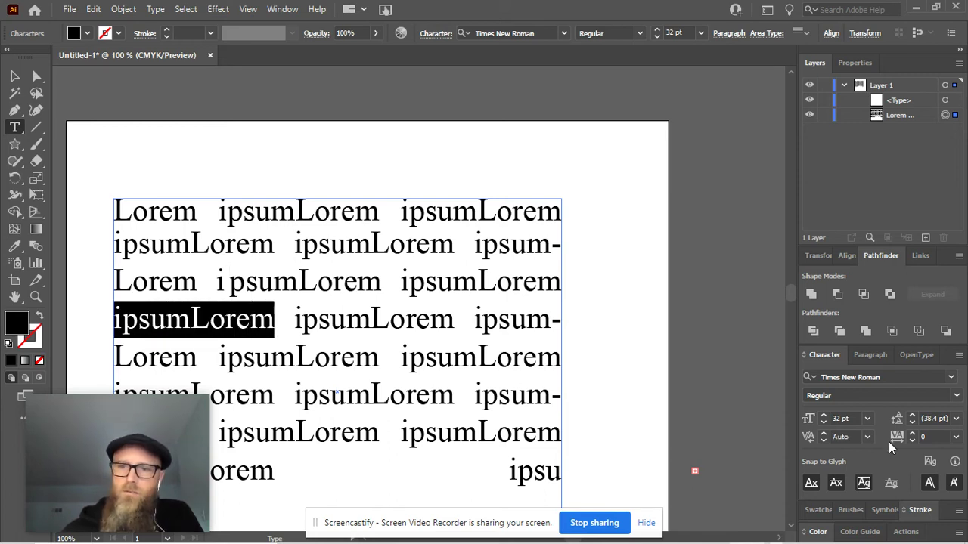
click(912, 432)
click(912, 432)
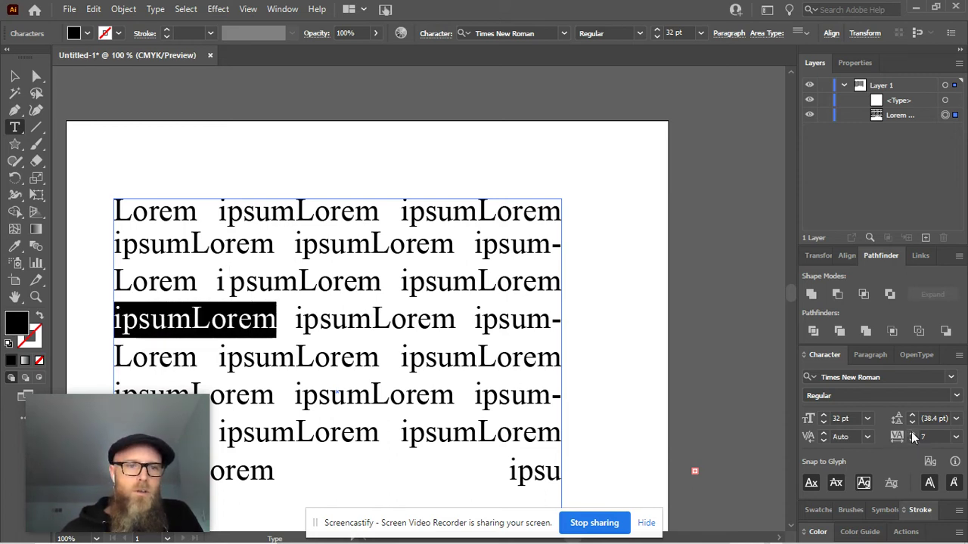
click(911, 433)
click(911, 433)
click(912, 433)
click(911, 433)
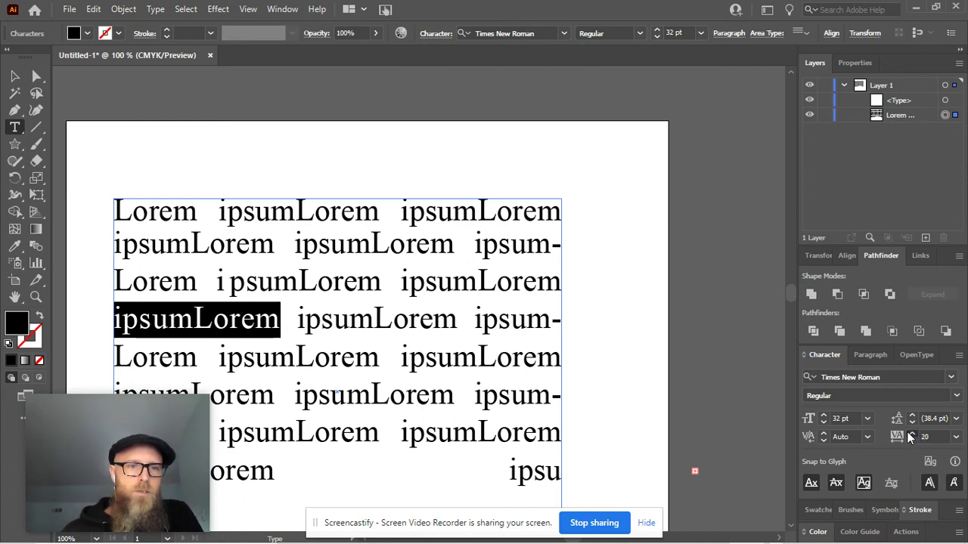
click(909, 432)
click(908, 431)
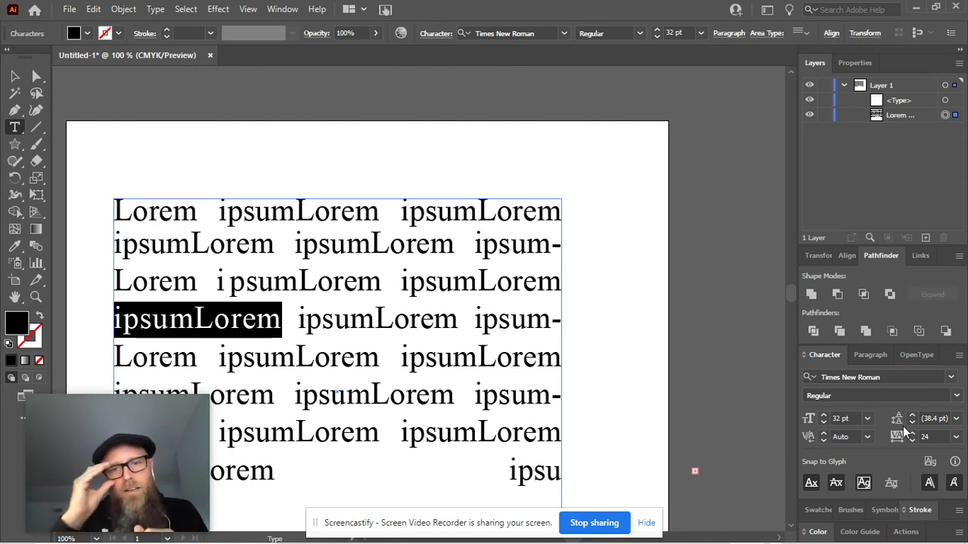
- Justify all the text in the frame with the last line aligned left
click(437, 368)
key(ctrl+a)
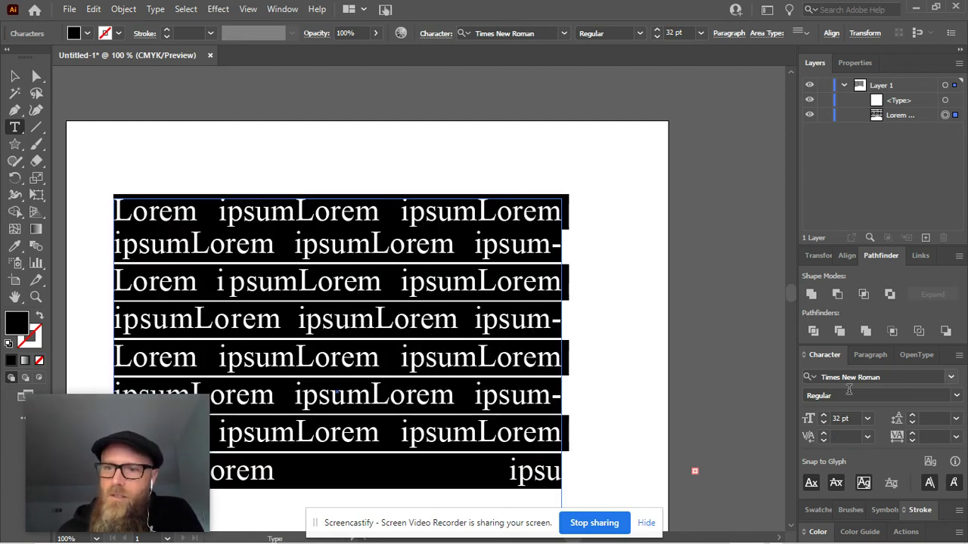
click(871, 357)
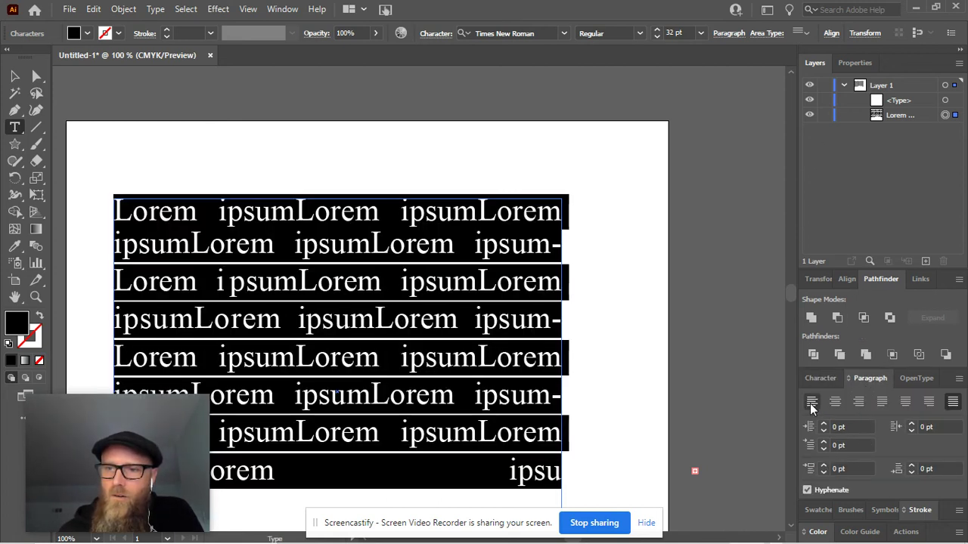
click(882, 402)
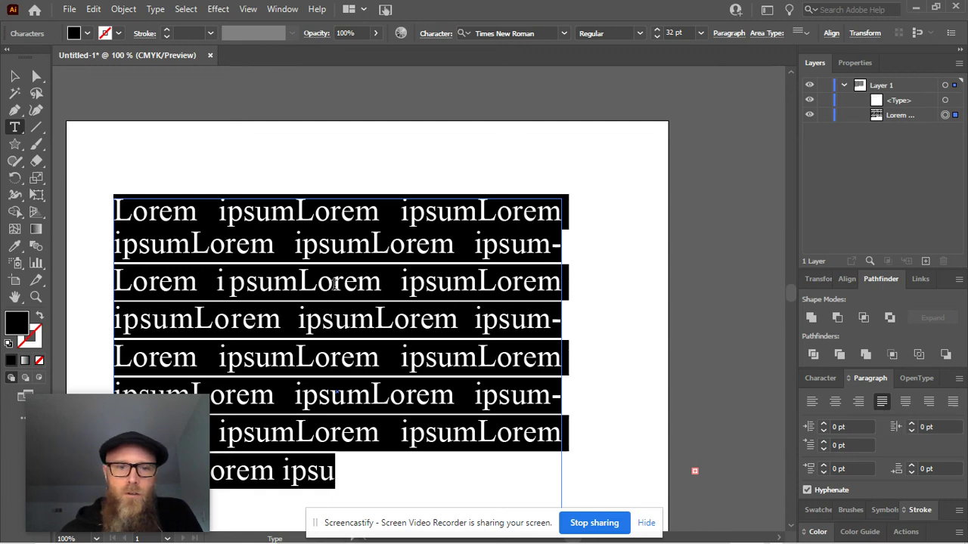
- Replace the text of the paragraph's last line with "of."
scroll(348, 344, down, 4)
drag(347, 344, 117, 338)
text(of.)
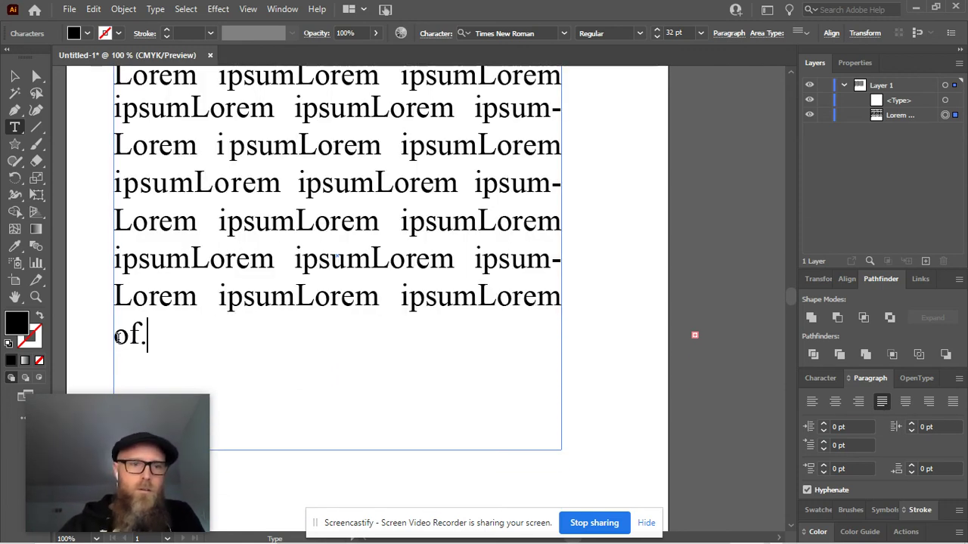
- Select the text "of." on the paragraph's last line
scroll(111, 189, up, 2)
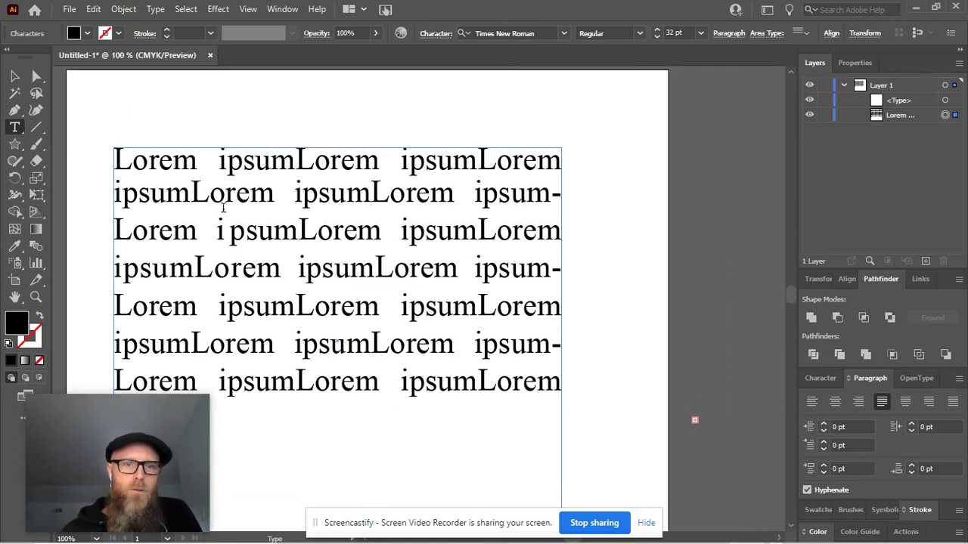
scroll(163, 322, down, 2)
drag(149, 341, 114, 338)
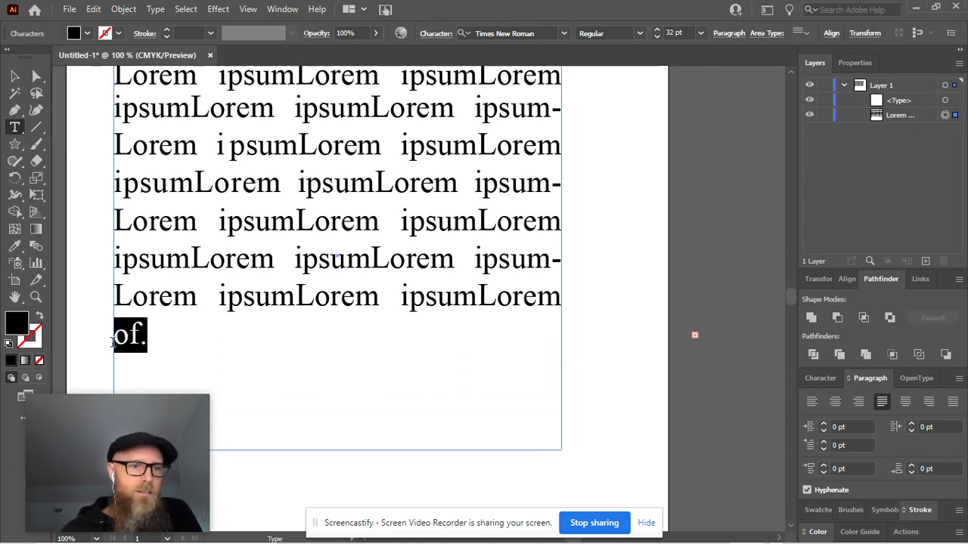